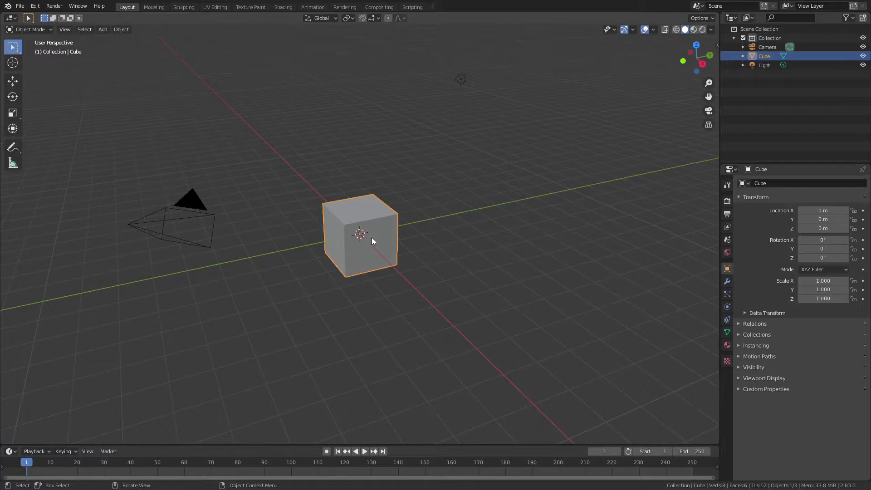
# Delete the default cube and add a plane mesh
pyautogui.press('x')
pyautogui.click(372, 238)
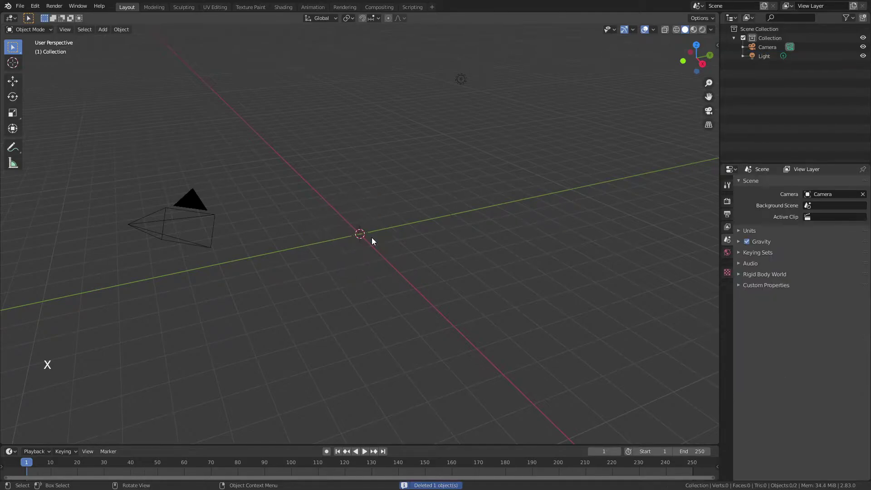
pyautogui.hotkey('shift', 'a')
pyautogui.moveTo(372, 238)
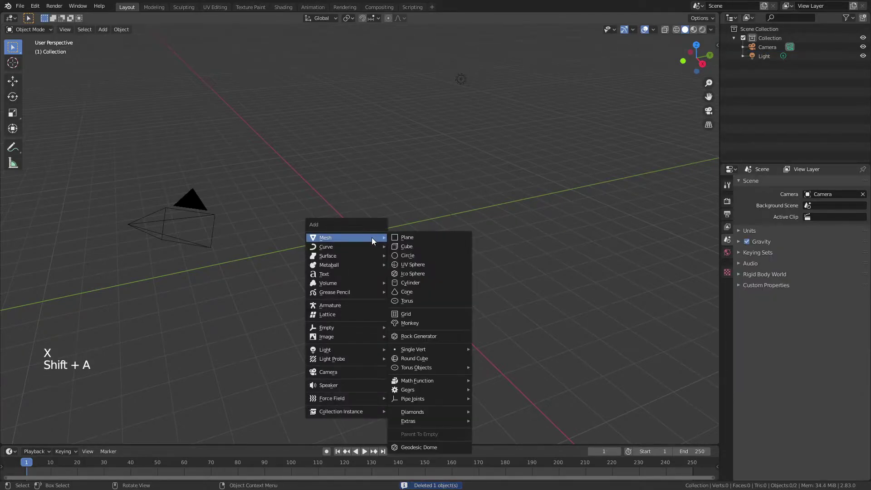
pyautogui.click(401, 237)
pyautogui.scroll(5, 399, 238)
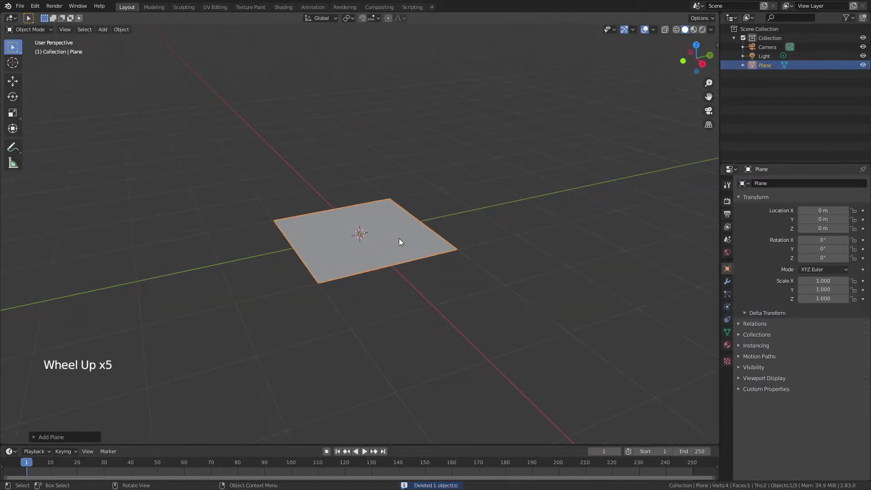
# Subdivide the plane in Edit Mode with 20 cuts
pyautogui.press('Tab')
pyautogui.rightClick(399, 238)
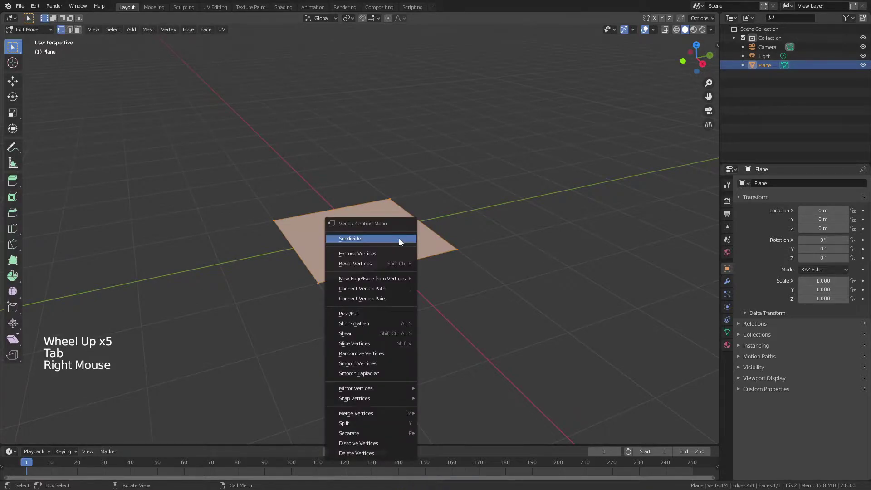
pyautogui.click(399, 238)
pyautogui.click(35, 440)
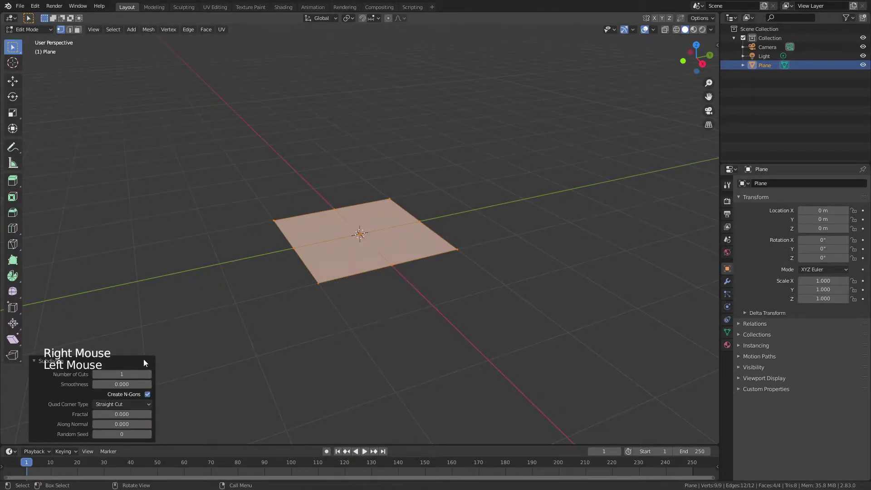
pyautogui.doubleClick(130, 374)
pyautogui.write('20')
pyautogui.press('Return')
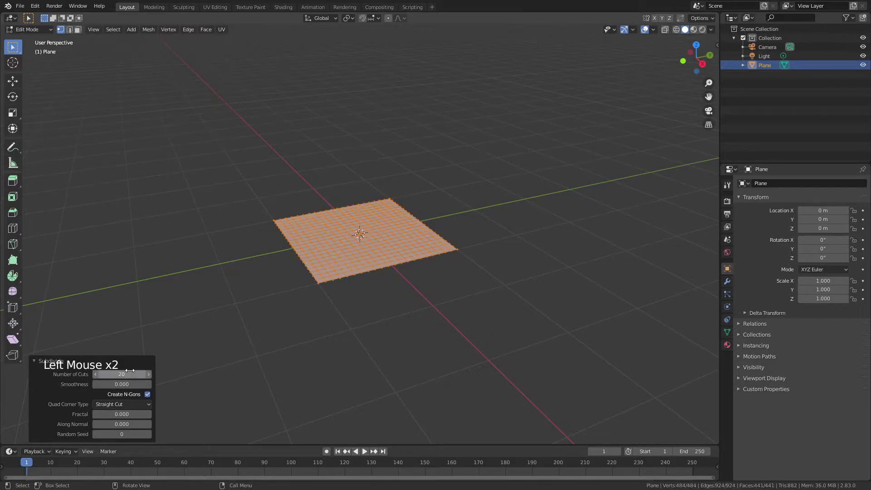
# Return to Object Mode and add a Solidify modifier giving the plane 0.1 m thickness
pyautogui.press('Tab')
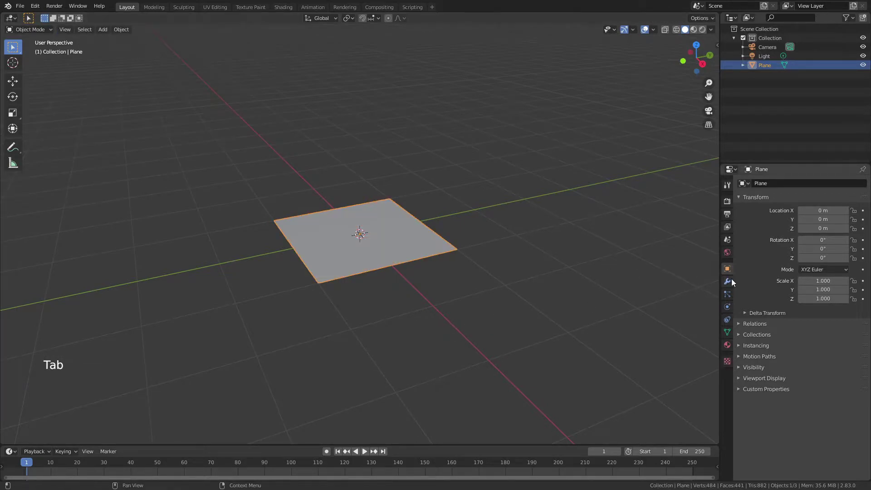
pyautogui.click(728, 281)
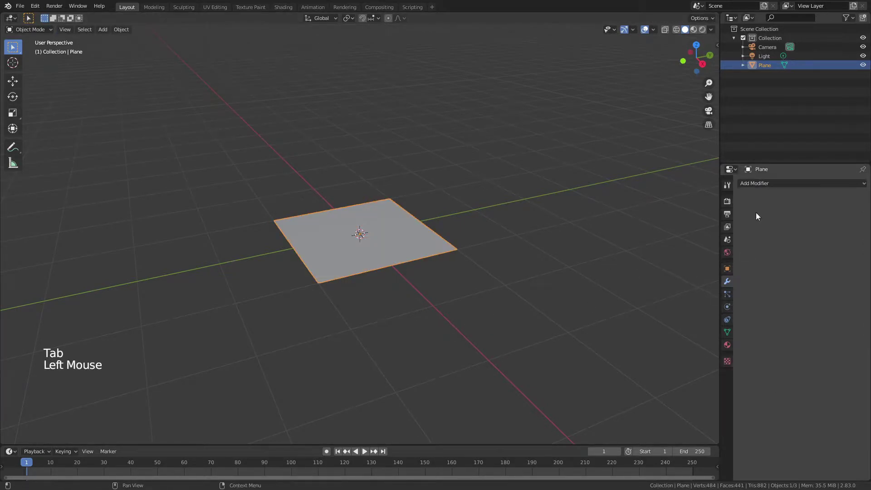
pyautogui.click(758, 184)
pyautogui.click(685, 324)
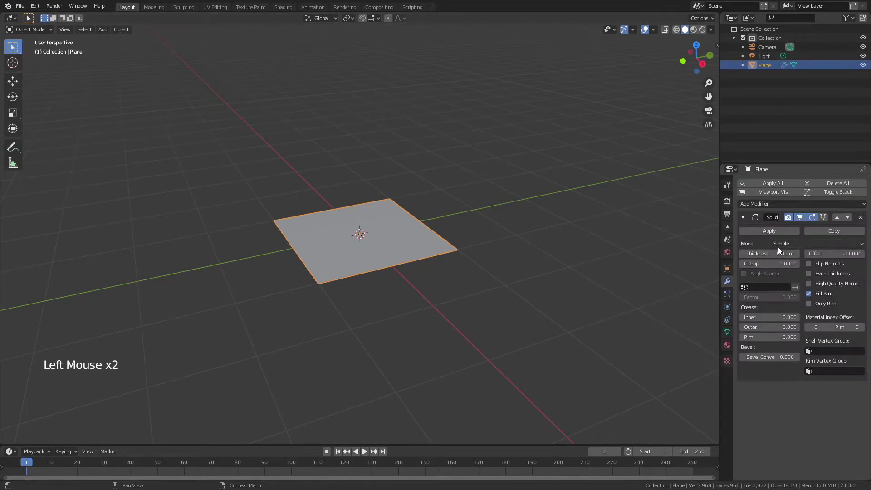
pyautogui.moveTo(777, 253)
pyautogui.mouseDown()
pyautogui.moveTo(807, 253)
pyautogui.moveTo(771, 252)
pyautogui.mouseUp()
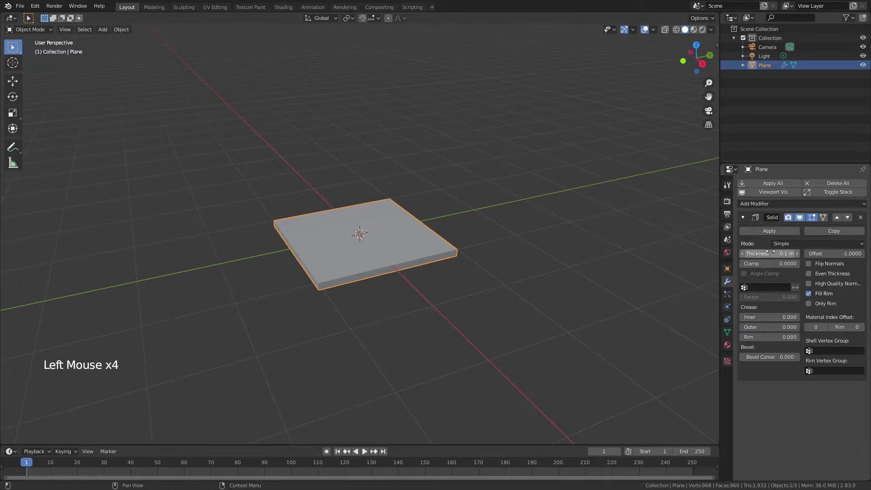
pyautogui.click(743, 216)
# Add a Bevel modifier with 2 segments, 0.01 m offset and the Angle limit method
pyautogui.click(747, 204)
pyautogui.click(707, 234)
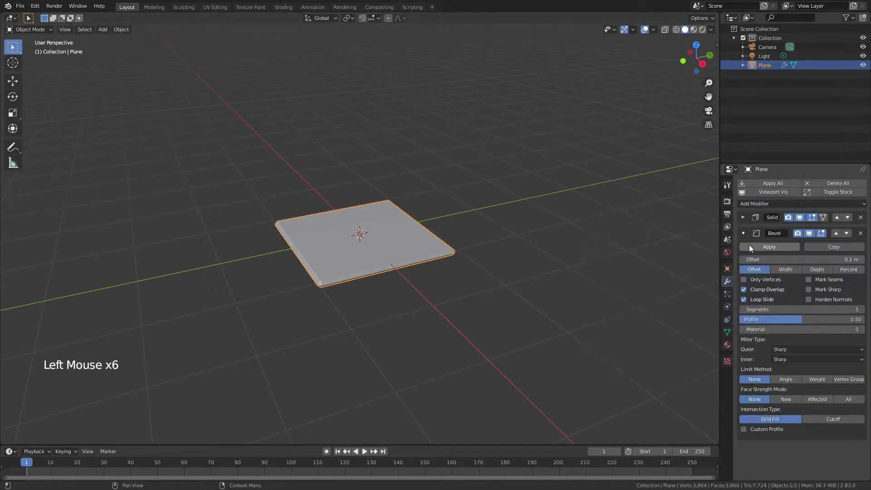
pyautogui.click(861, 309)
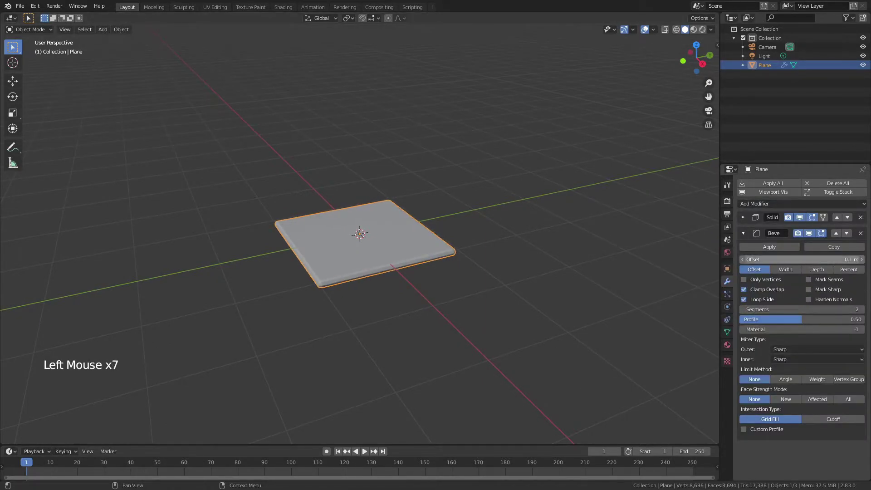
pyautogui.click(852, 259)
pyautogui.write('0.01')
pyautogui.press('Return')
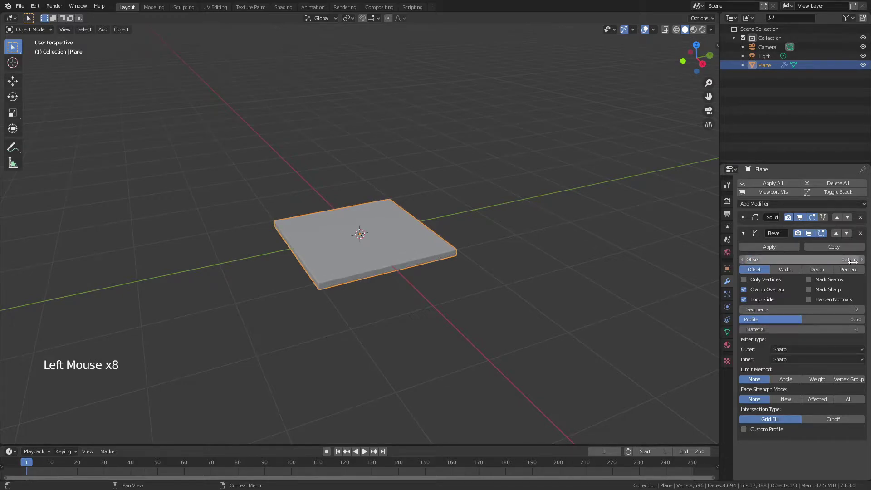
pyautogui.click(776, 378)
# Shade the slab smooth and add a Simple Deform modifier twisting it 45°
pyautogui.rightClick(349, 255)
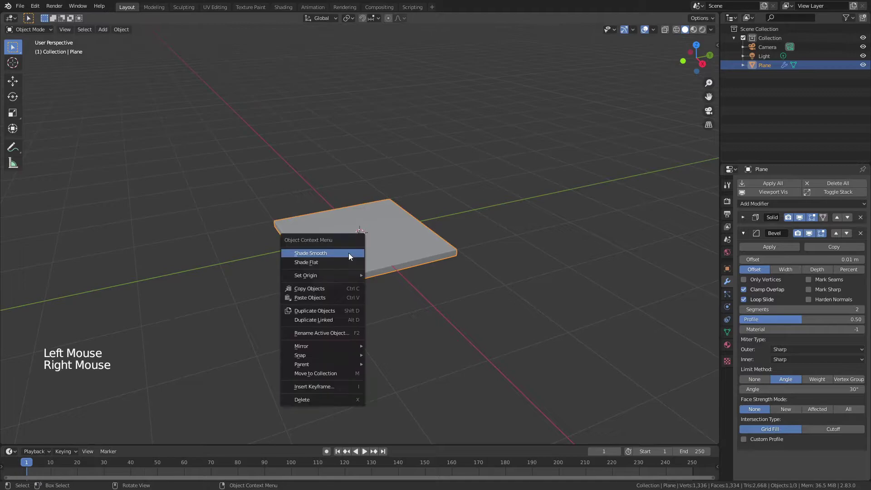
pyautogui.click(348, 253)
pyautogui.click(744, 233)
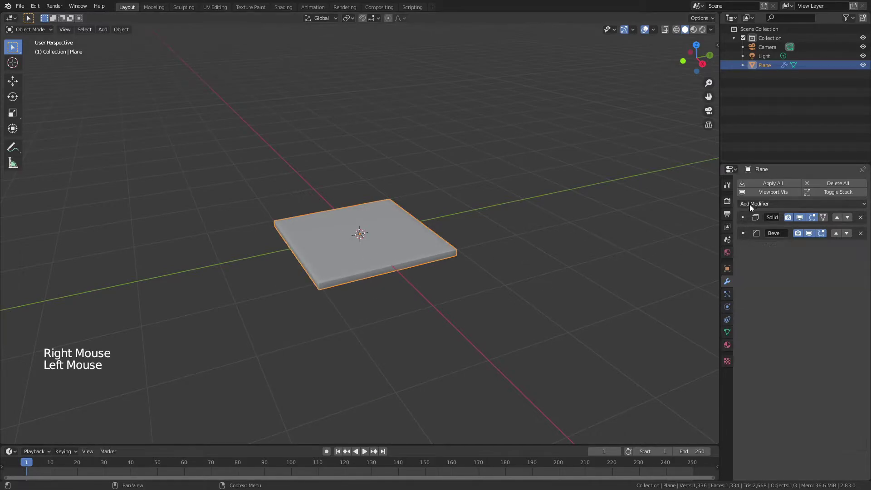
pyautogui.click(750, 203)
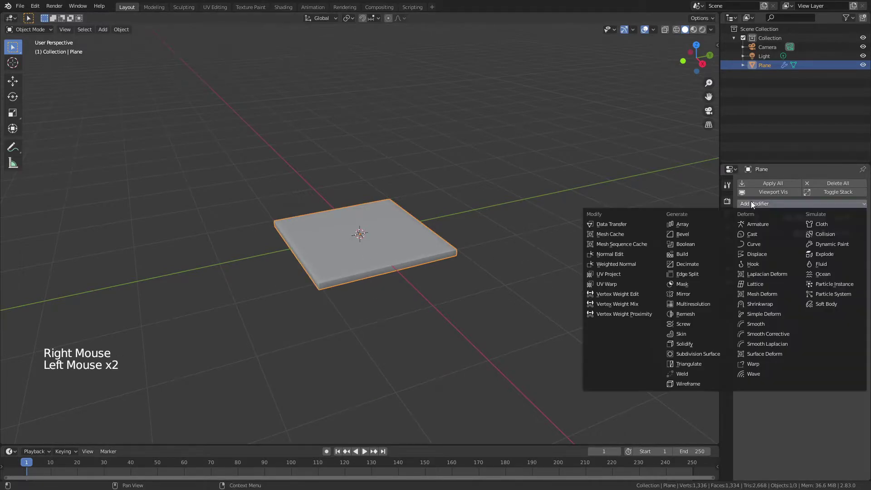
pyautogui.click(776, 314)
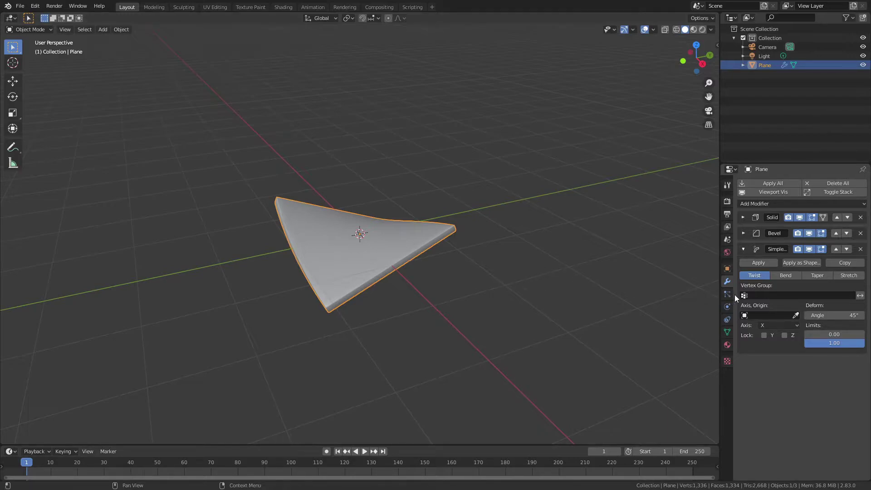
# Switch the Simple Deform from Twist to Stretch with a factor of about 1.559
pyautogui.moveTo(437, 279); pyautogui.dragTo(509, 288, button='middle')
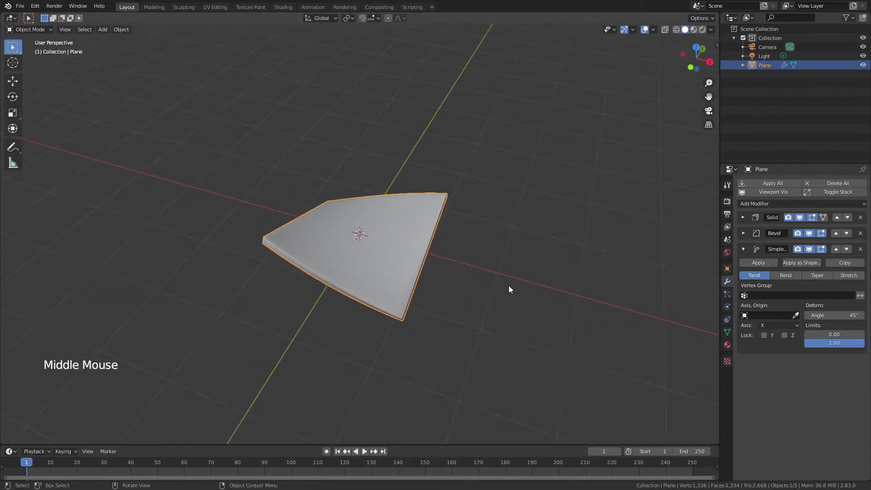
pyautogui.scroll(3, 510, 287)
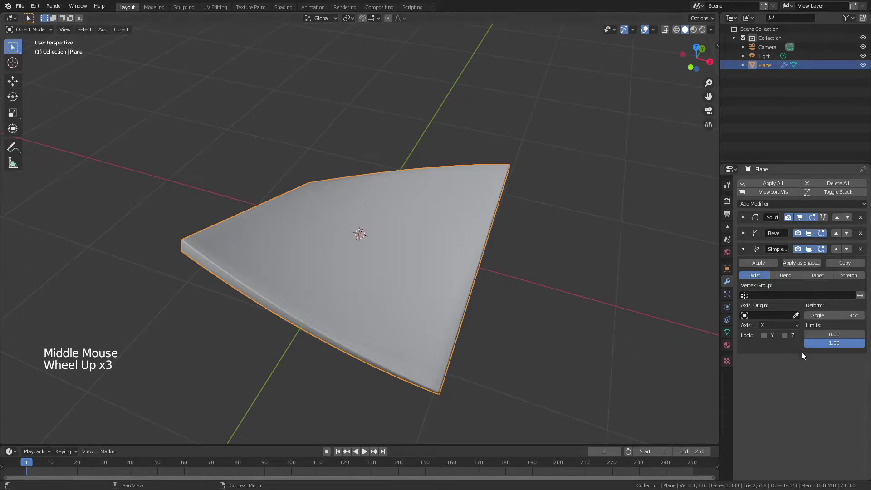
pyautogui.moveTo(822, 315); pyautogui.dragTo(849, 315)
pyautogui.click(849, 276)
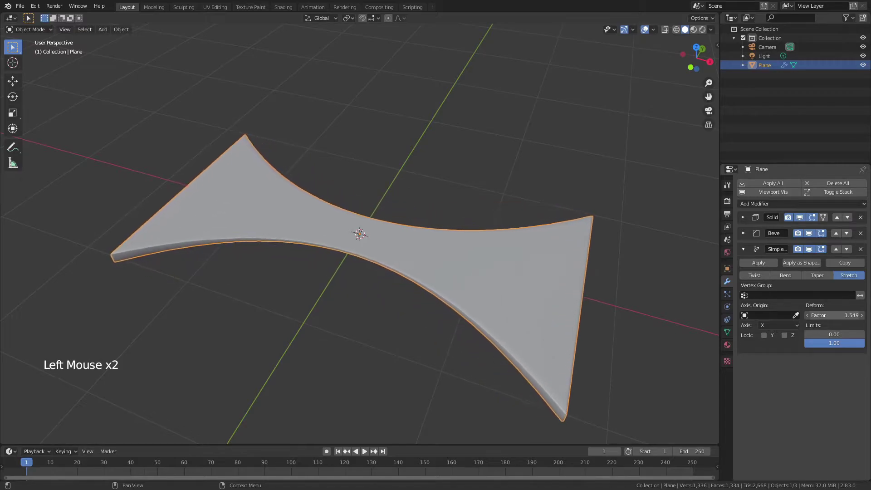
pyautogui.moveTo(511, 301); pyautogui.dragTo(513, 267, button='middle')
pyautogui.scroll(2, 317, 234)
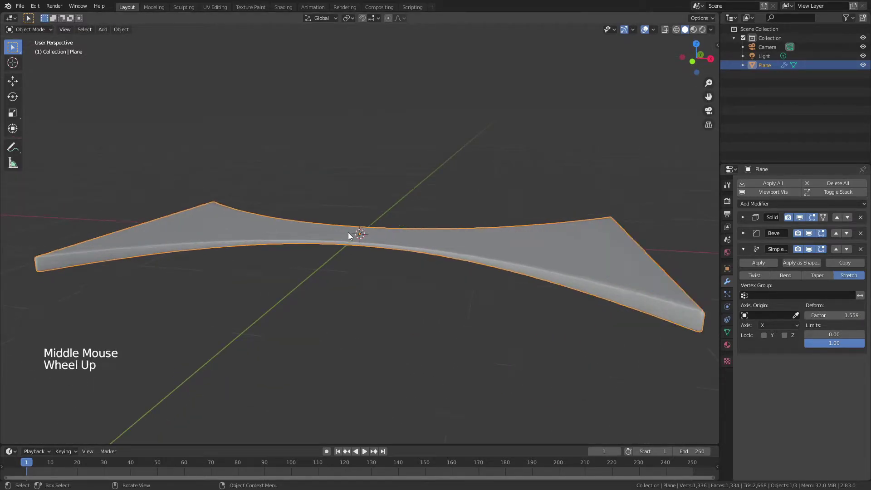
# Try locking Y, undo it to keep the bowtie, then lock the stretch on Z
pyautogui.click(782, 324)
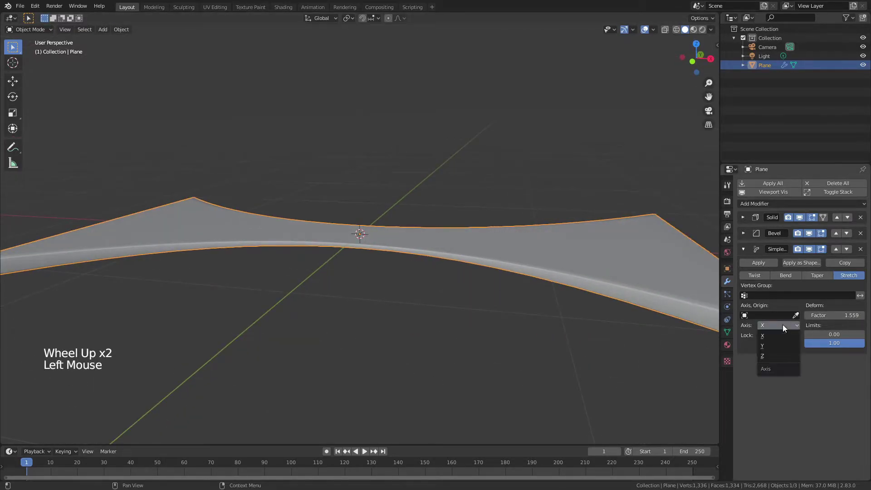
pyautogui.click(454, 281)
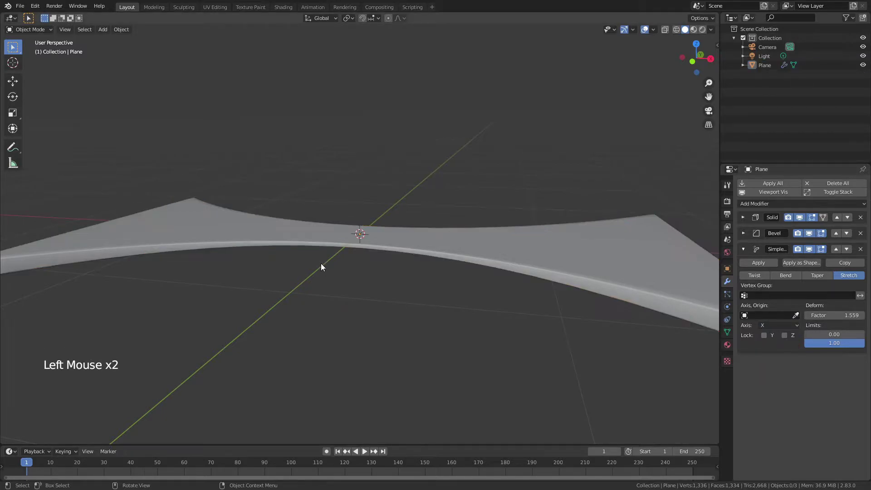
pyautogui.moveTo(594, 317); pyautogui.dragTo(572, 332, button='middle')
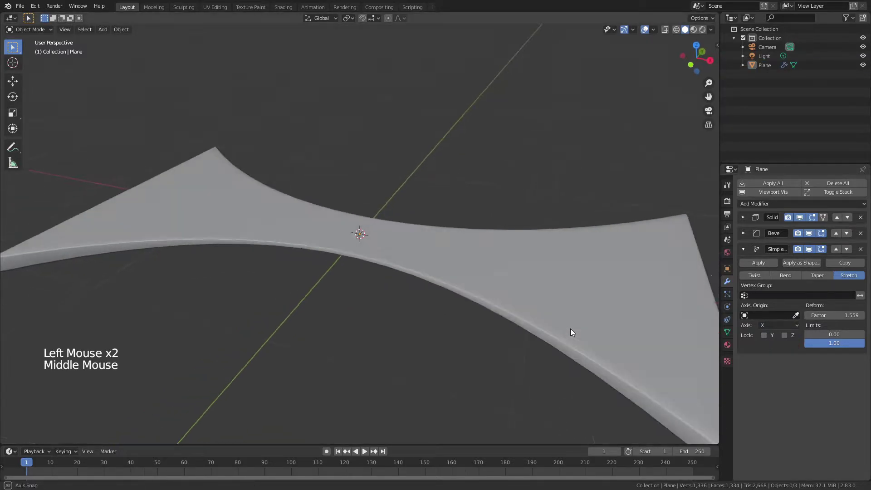
pyautogui.scroll(-2, 595, 338)
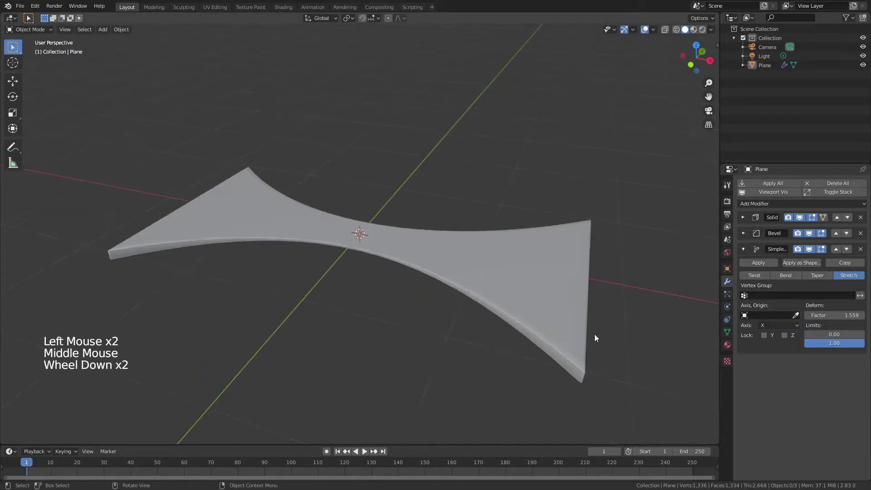
pyautogui.click(764, 335)
pyautogui.click(764, 335)
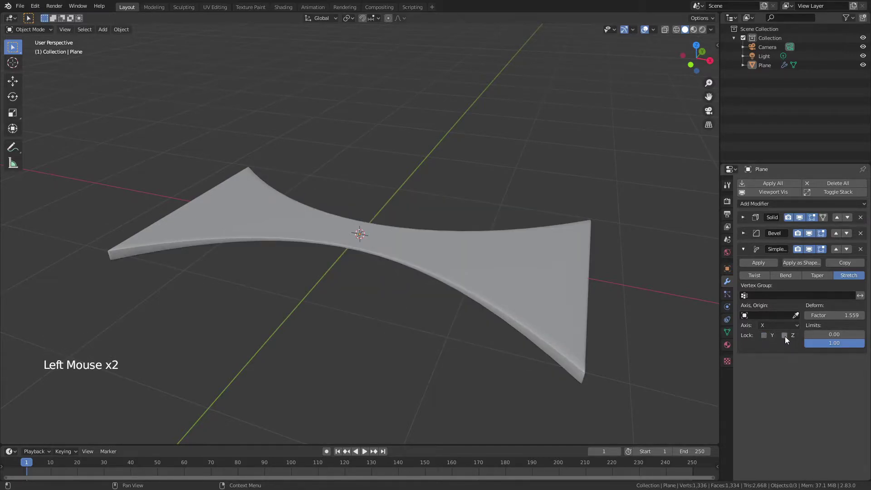
pyautogui.click(785, 335)
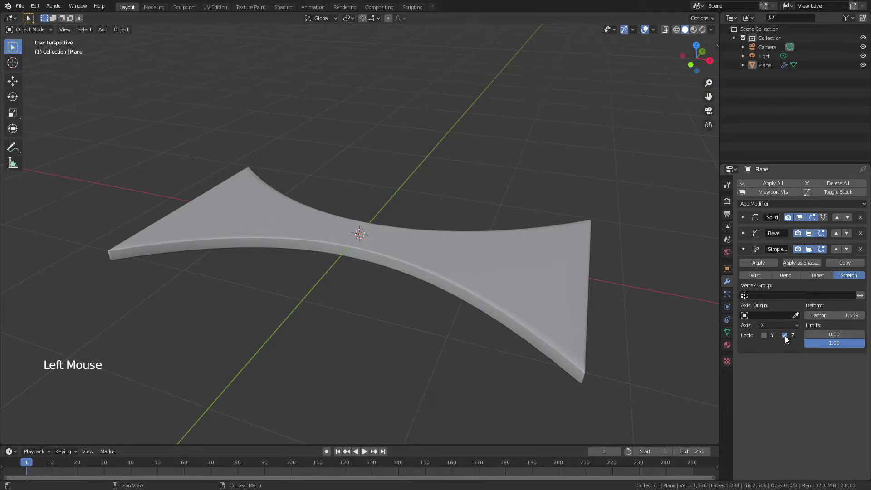
# Unlock Z, switch the Simple Deform to Bend, and lower its angle to 58.3°
pyautogui.click(784, 335)
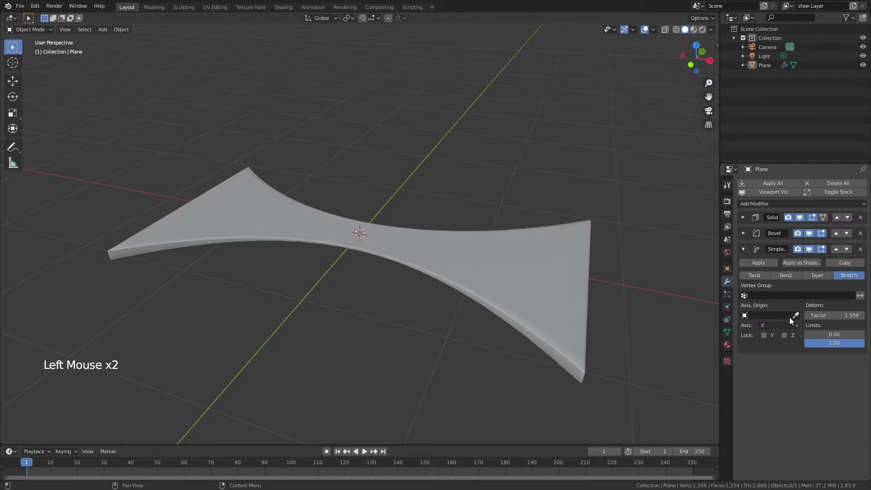
pyautogui.click(785, 275)
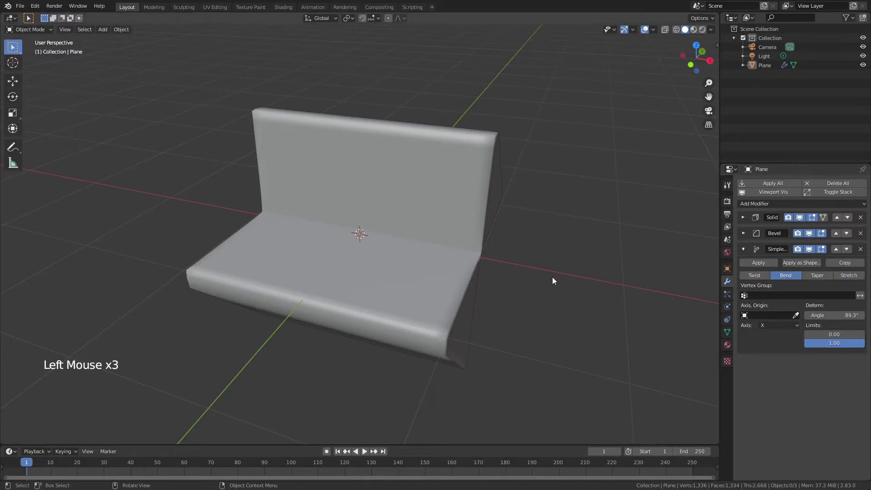
pyautogui.moveTo(553, 280); pyautogui.dragTo(488, 269, button='middle')
pyautogui.scroll(2, 379, 246)
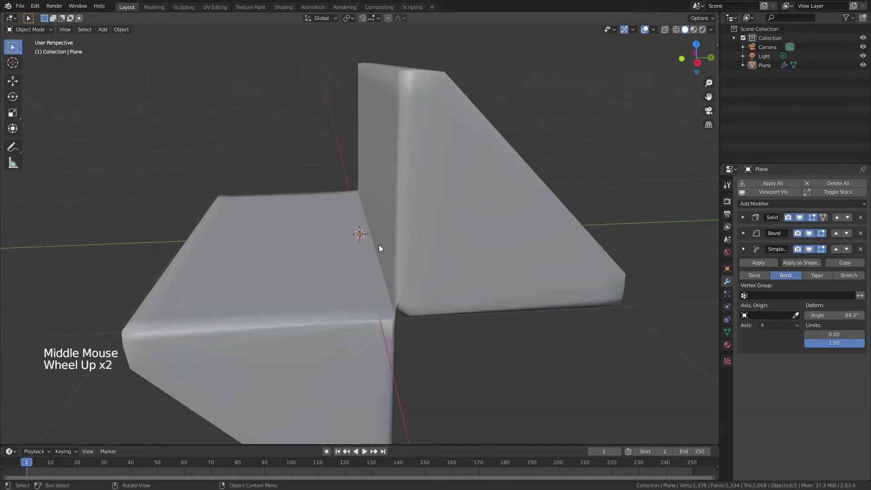
pyautogui.scroll(-1, 379, 248)
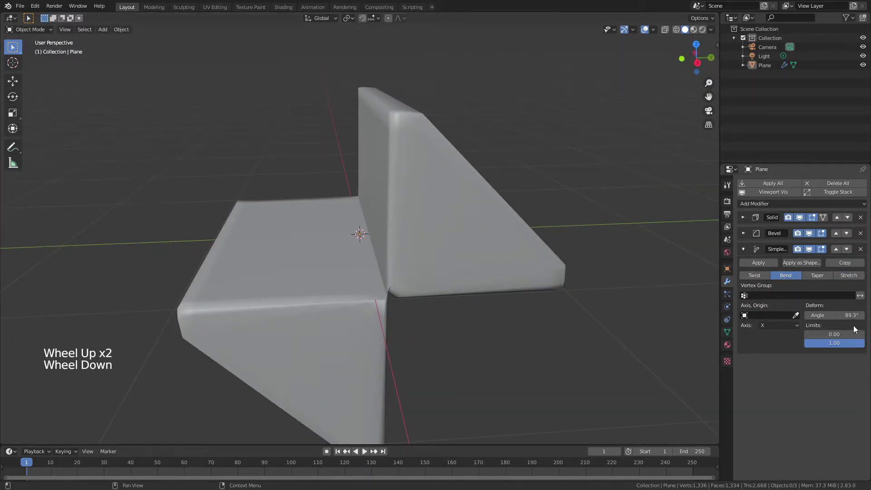
pyautogui.moveTo(844, 316); pyautogui.dragTo(811, 315)
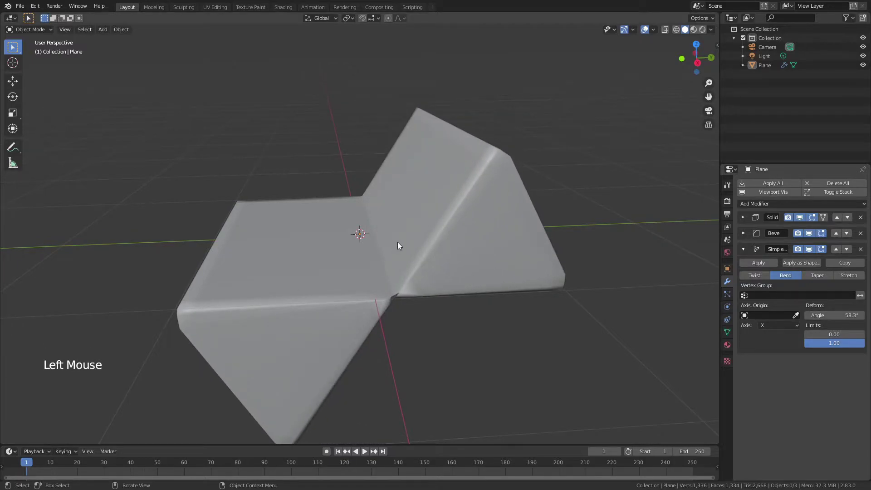
# Add a Plain Axes empty at the origin and rotate it 90° on X with R X 90
pyautogui.hotkey('shift', 'a')
pyautogui.moveTo(271, 311)
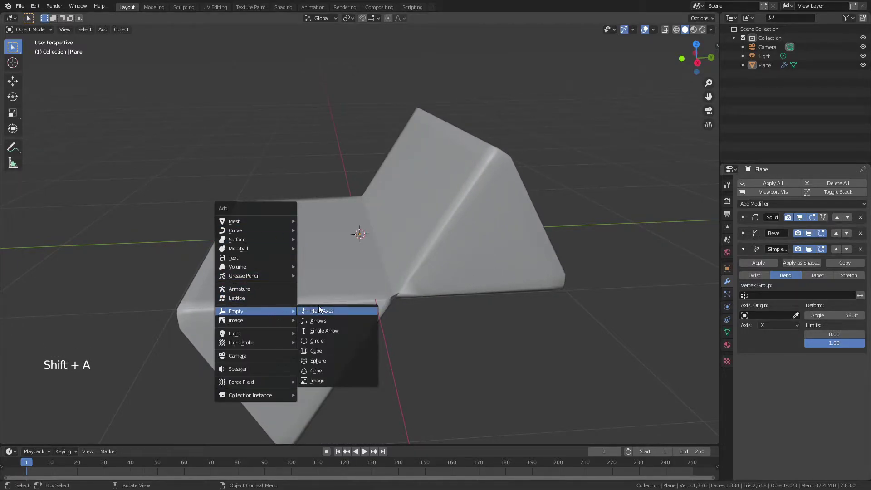
pyautogui.click(322, 311)
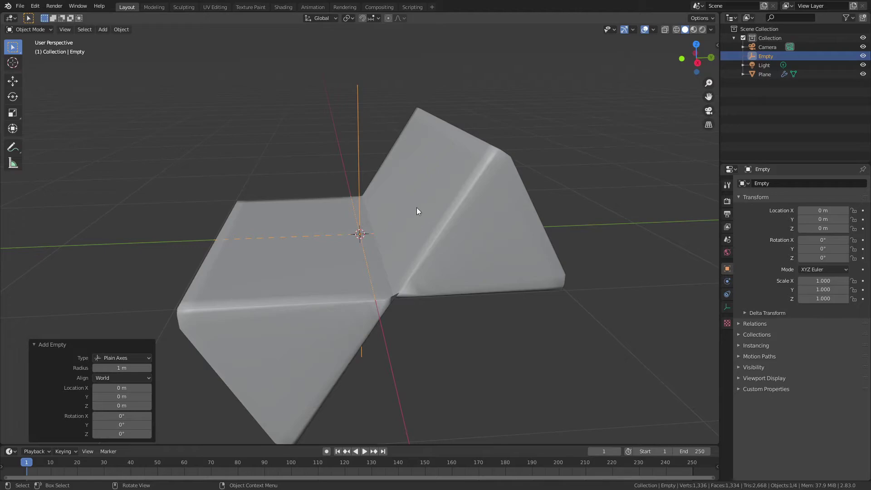
pyautogui.write('rx')
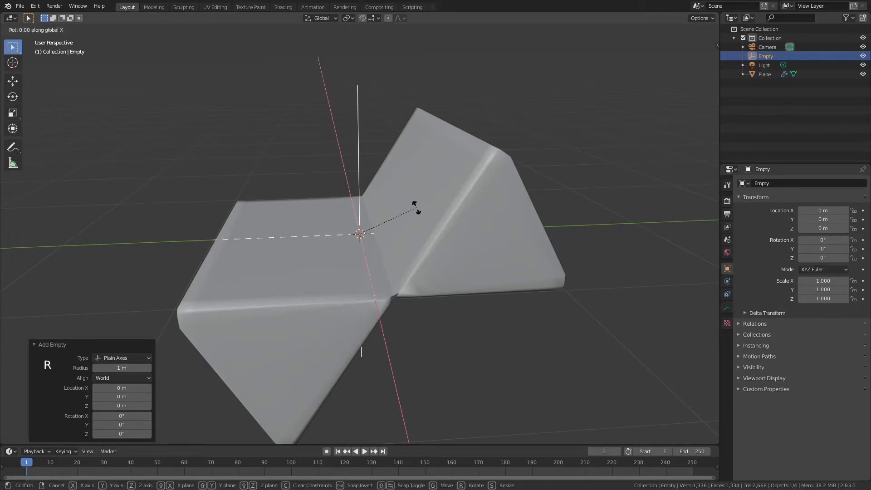
pyautogui.write('90')
pyautogui.press('Return')
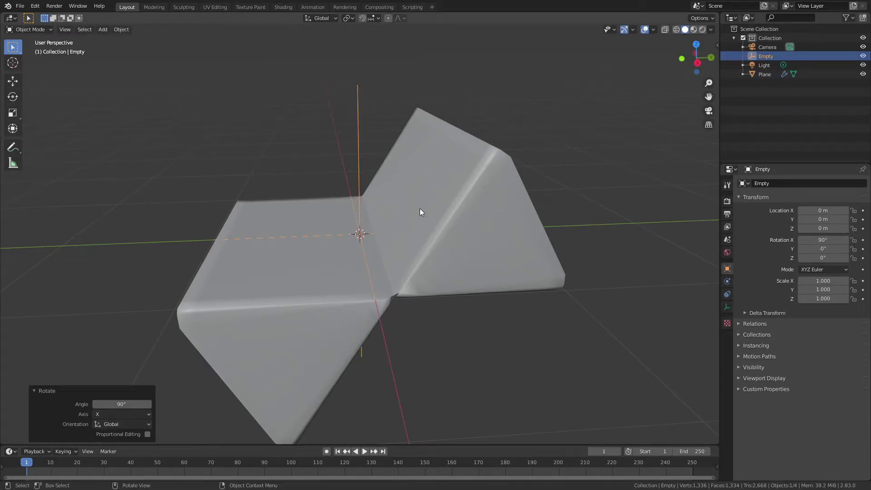
# Select the plane, set the Empty as the bend origin, and raise the angle to 185°
pyautogui.click(491, 249)
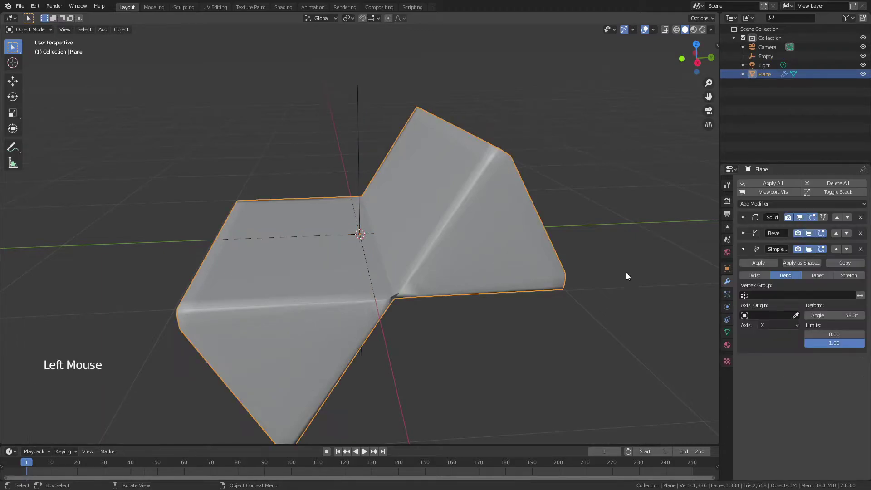
pyautogui.click(758, 314)
pyautogui.click(766, 336)
pyautogui.moveTo(489, 262); pyautogui.dragTo(552, 278, button='middle')
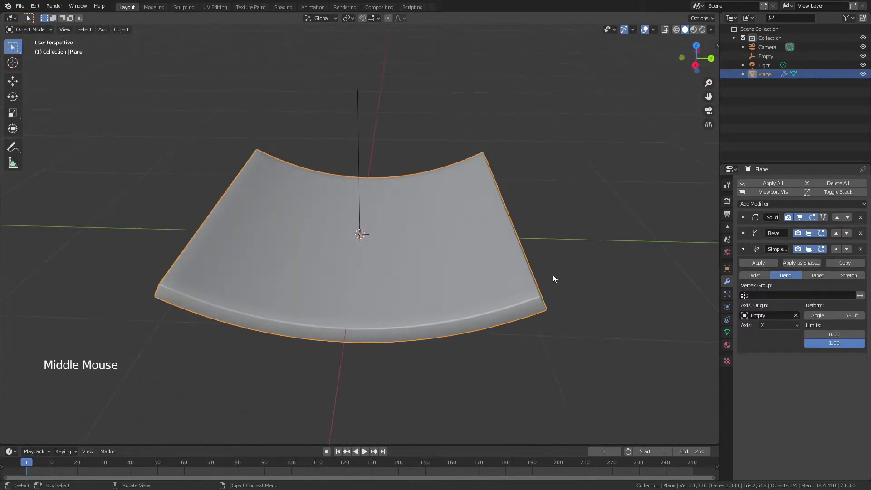
pyautogui.moveTo(839, 314)
pyautogui.mouseDown()
pyautogui.moveTo(771, 315)
pyautogui.moveTo(839, 315)
pyautogui.mouseUp()
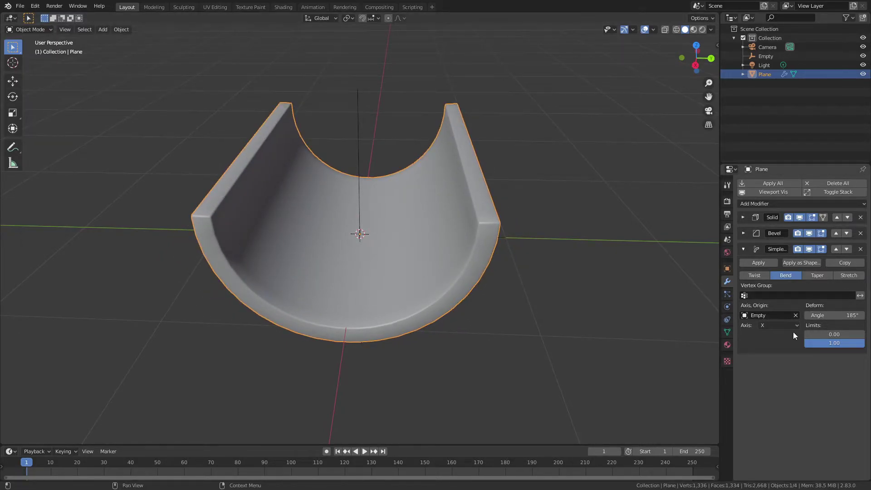
# Switch the bend axis to Z and reduce the angle to 52.1°
pyautogui.click(780, 329)
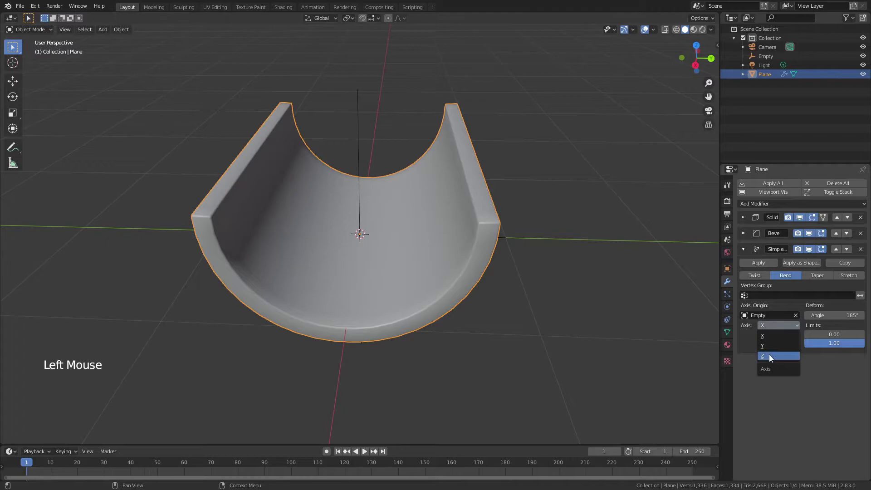
pyautogui.click(769, 355)
pyautogui.moveTo(845, 315); pyautogui.dragTo(845, 316)
pyautogui.moveTo(713, 265); pyautogui.dragTo(688, 251, button='middle')
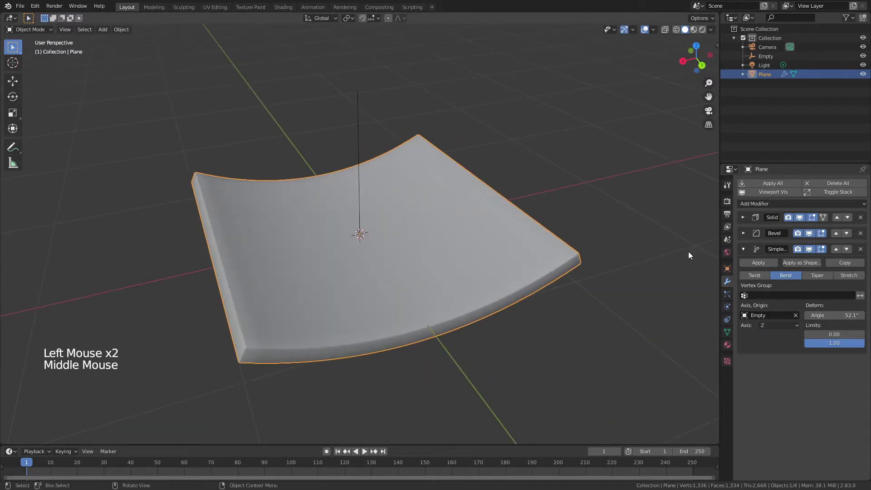
# Add a second Simple Deform set to Bend around the Empty, then remove it
pyautogui.click(754, 204)
pyautogui.click(764, 313)
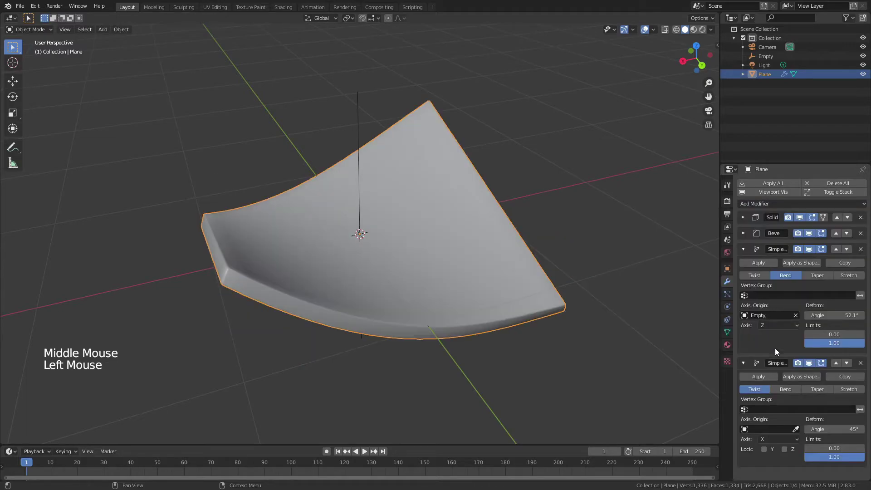
pyautogui.click(785, 389)
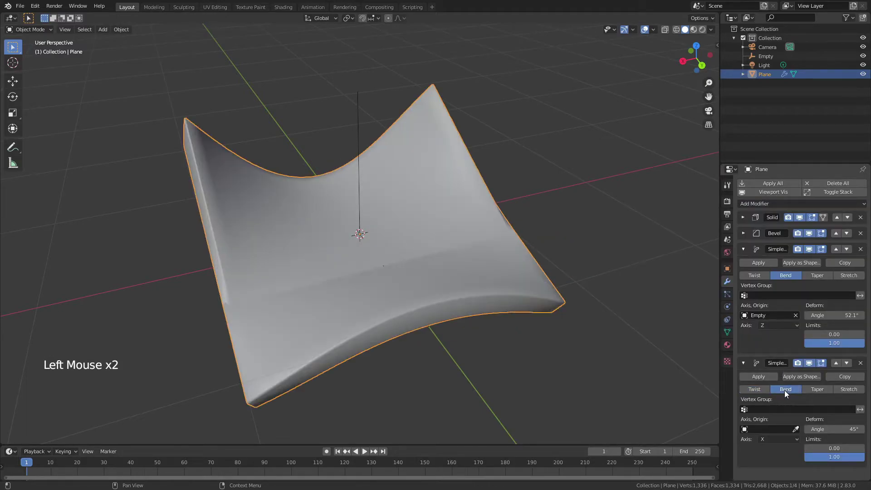
pyautogui.click(775, 429)
pyautogui.click(752, 344)
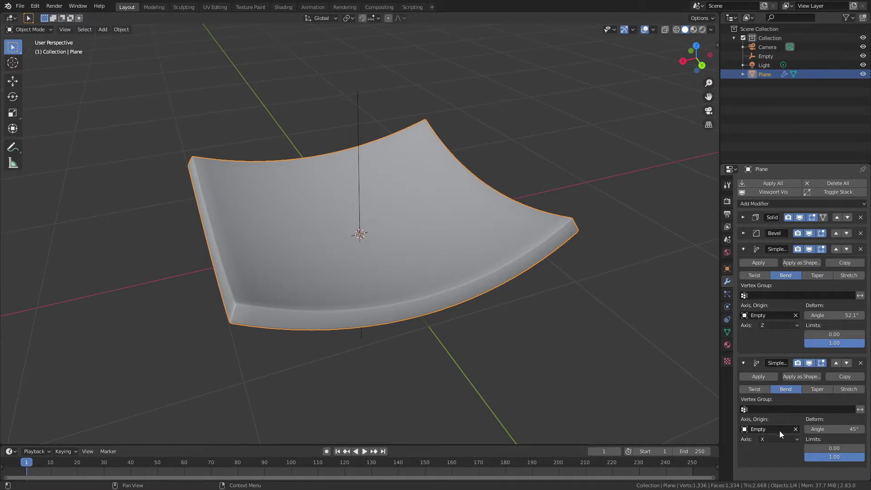
pyautogui.moveTo(834, 429)
pyautogui.mouseDown()
pyautogui.moveTo(849, 429)
pyautogui.moveTo(819, 429)
pyautogui.moveTo(837, 429)
pyautogui.mouseUp()
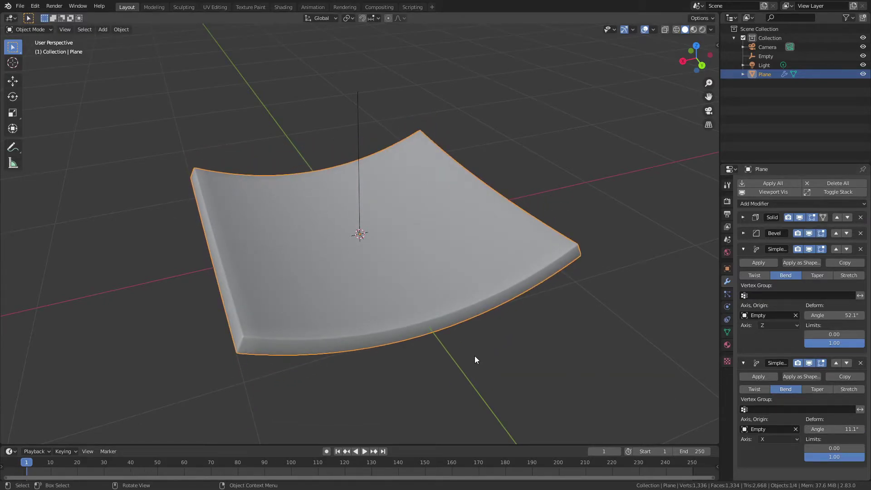
pyautogui.click(860, 363)
# Test-move the plane and the Empty with G, cancelling each move
pyautogui.moveTo(430, 315); pyautogui.dragTo(382, 181, button='middle')
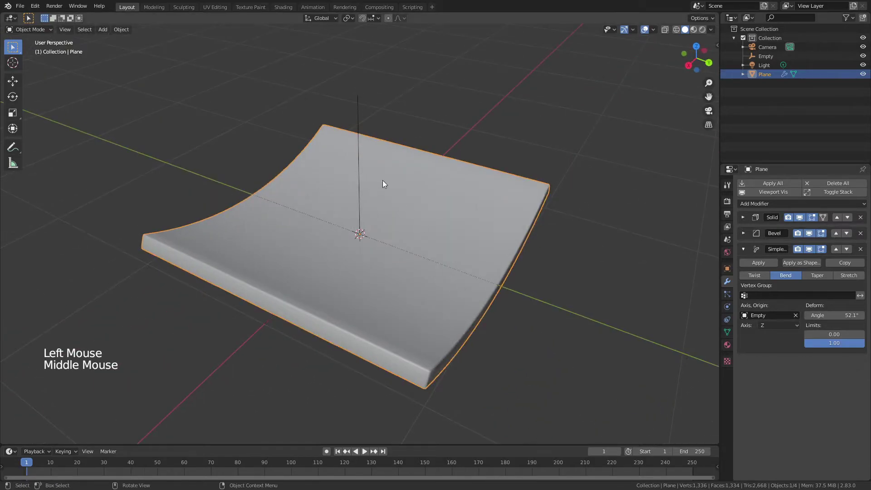
pyautogui.click(360, 130)
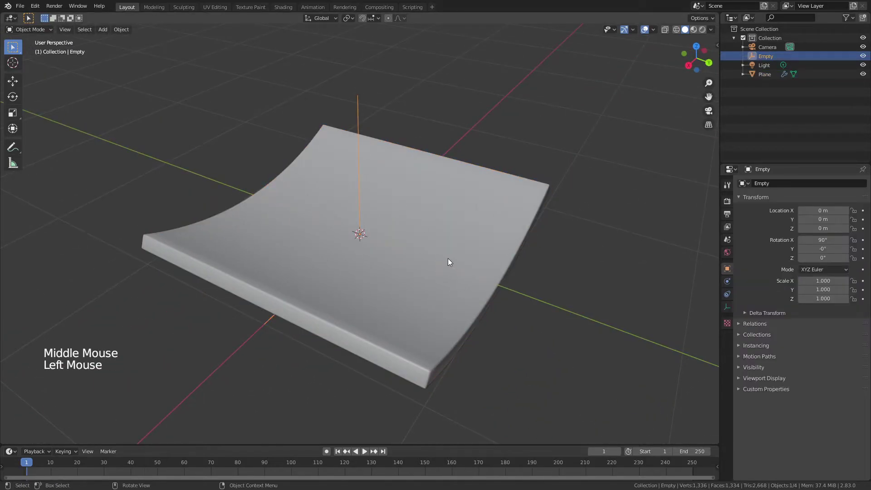
pyautogui.moveTo(447, 257); pyautogui.dragTo(412, 300, button='middle')
pyautogui.click(411, 301)
pyautogui.scroll(-3, 411, 300)
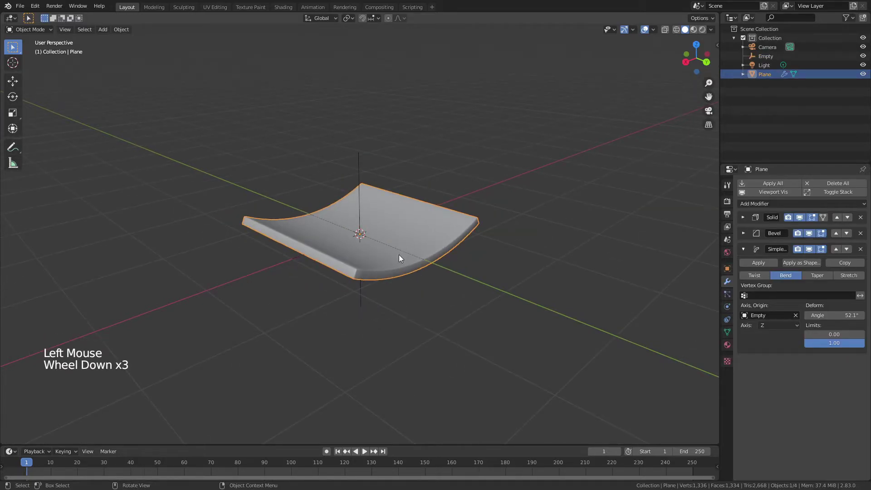
pyautogui.press('g')
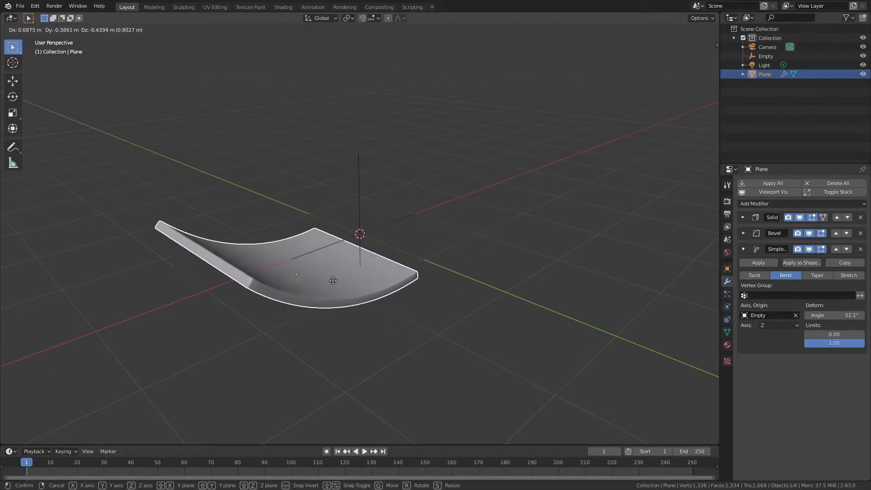
pyautogui.rightClick(333, 280)
pyautogui.click(358, 161)
pyautogui.press('g')
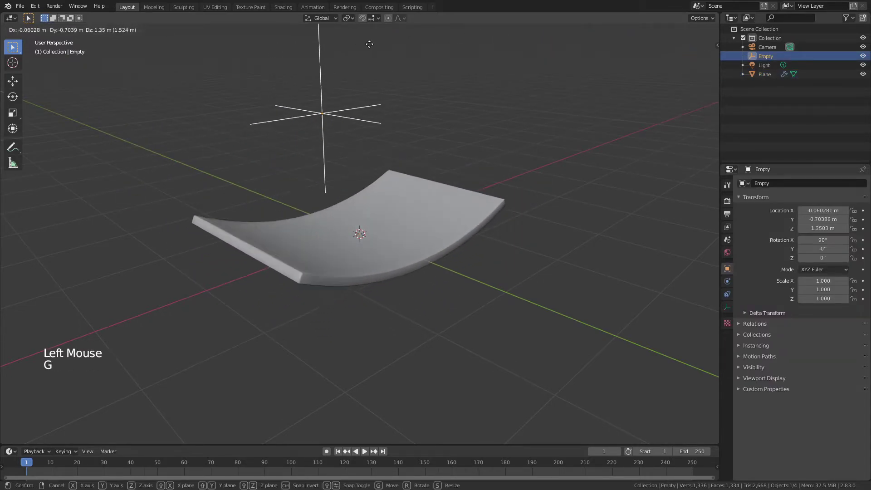
pyautogui.rightClick(368, 136)
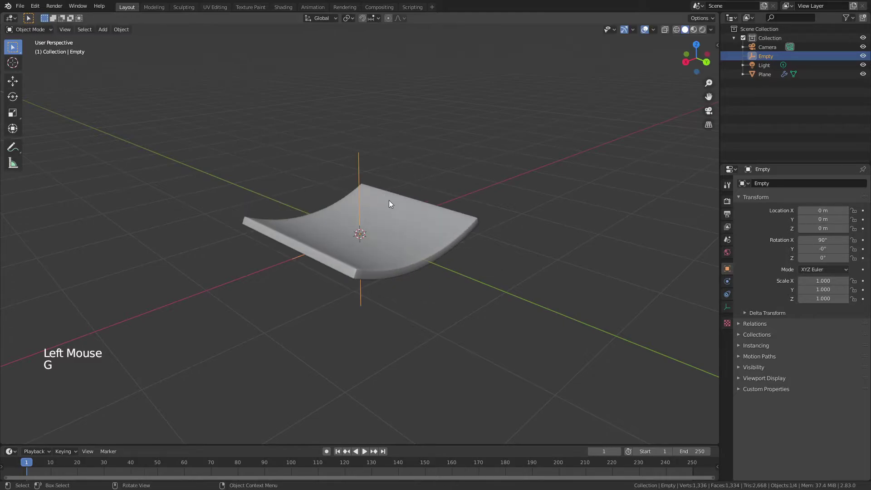
pyautogui.click(358, 277)
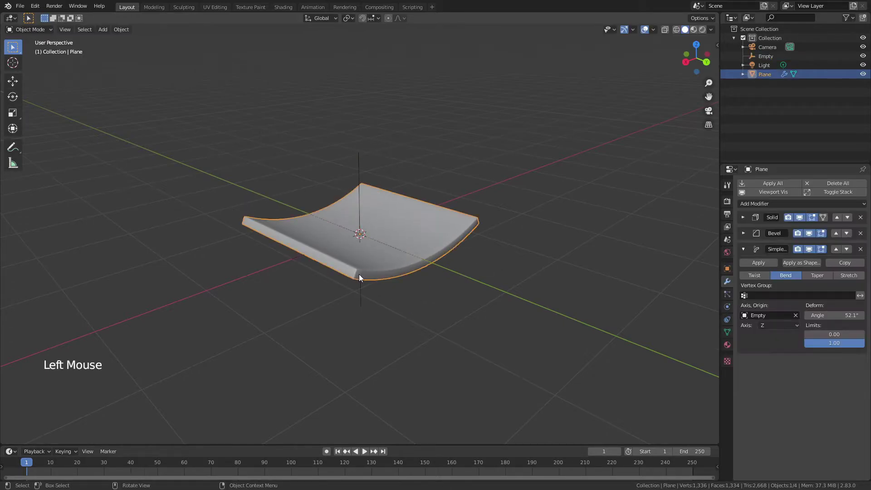
pyautogui.scroll(3, 361, 241)
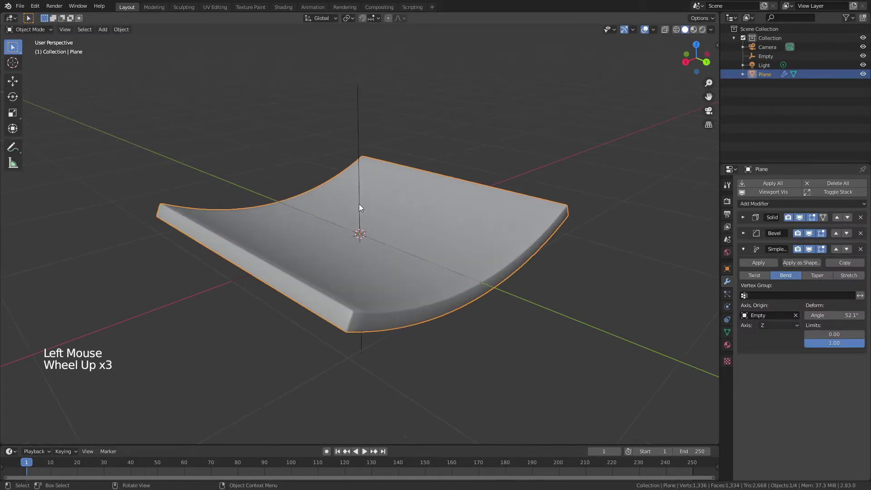
# Parent the Empty to the plane via Ctrl+P > Object, then test with a cancelled move
pyautogui.click(360, 112)
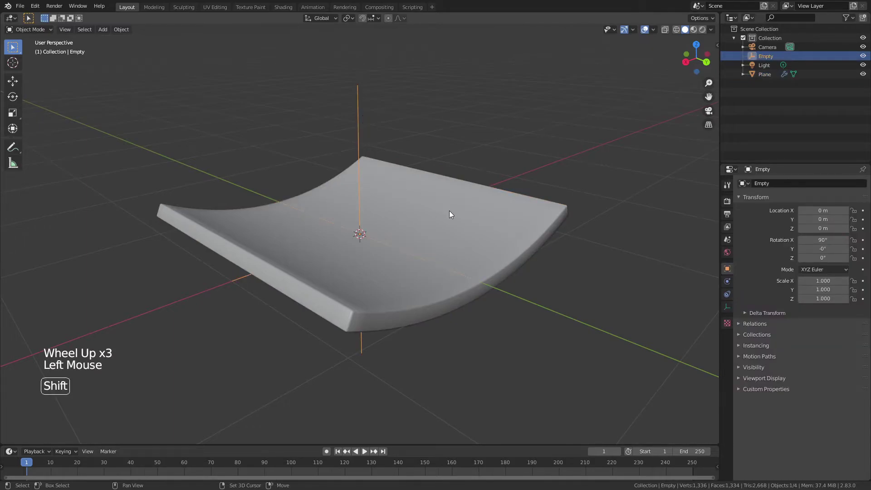
pyautogui.keyDown('shift'); pyautogui.click(459, 219); pyautogui.keyUp('shift')
pyautogui.hotkey('ctrl', 'p')
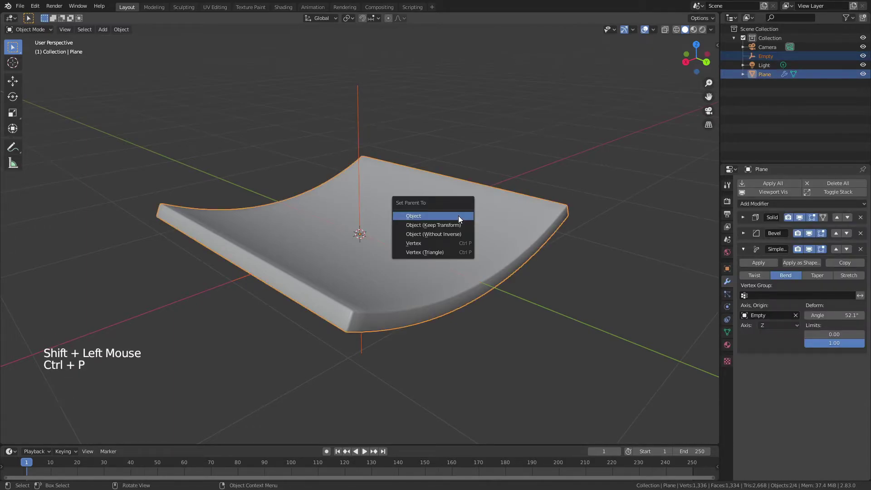
pyautogui.click(458, 216)
pyautogui.scroll(-3, 440, 256)
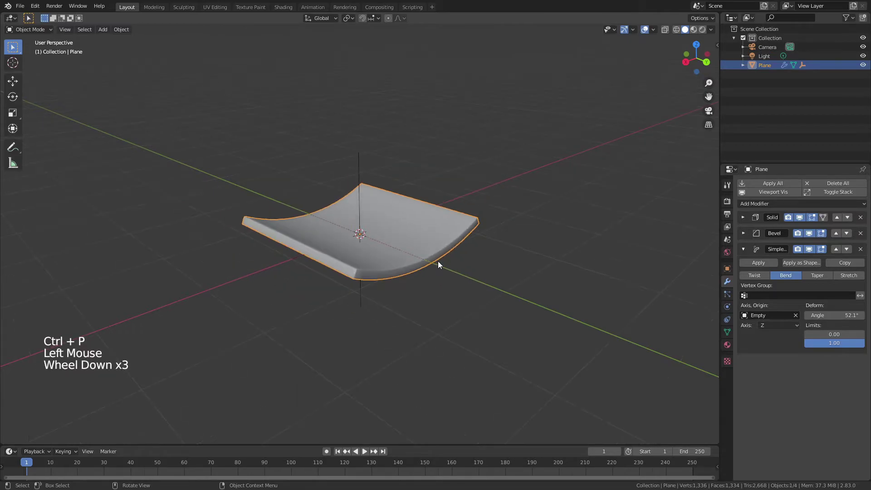
pyautogui.press('g')
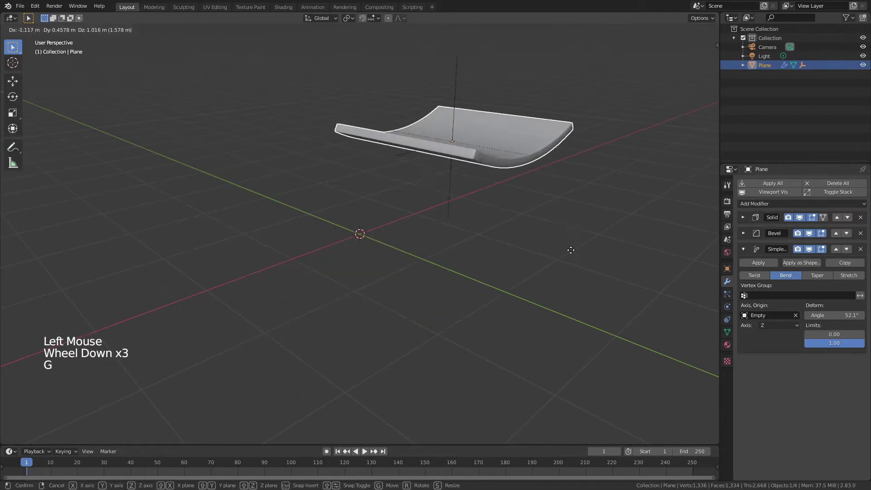
pyautogui.rightClick(469, 264)
pyautogui.scroll(4, 486, 262)
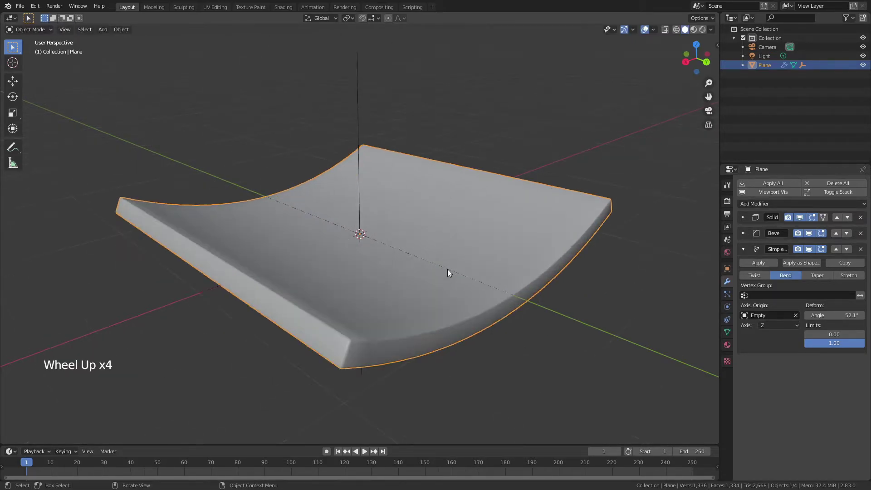
# Move the Simple Deform to the top of the stack and raise its bend angle to 274°
pyautogui.moveTo(447, 268)
pyautogui.mouseDown(button='middle')
pyautogui.moveTo(469, 276)
pyautogui.moveTo(446, 273)
pyautogui.mouseUp(button='middle')
pyautogui.moveTo(829, 315); pyautogui.dragTo(868, 315)
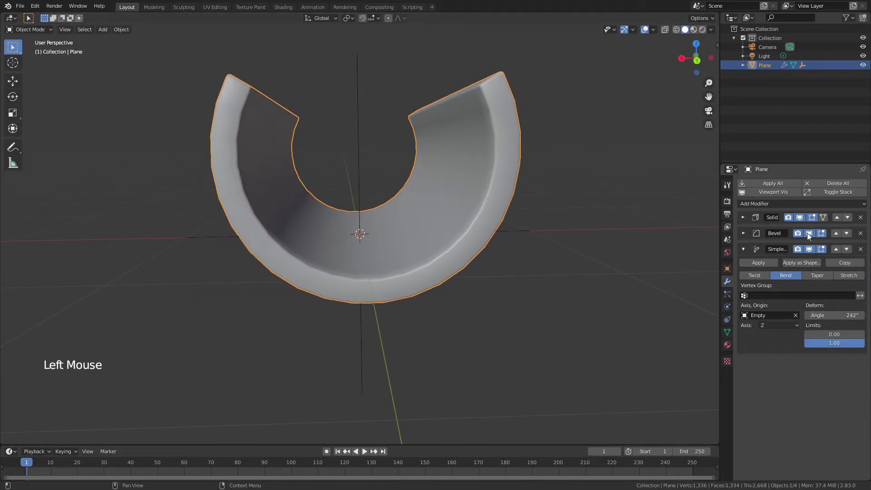
pyautogui.click(836, 250)
pyautogui.click(837, 233)
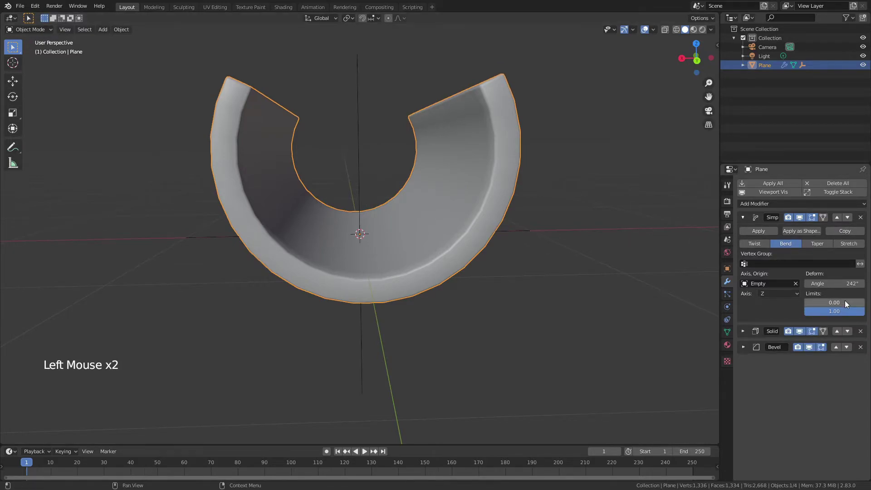
pyautogui.moveTo(833, 283); pyautogui.dragTo(852, 284)
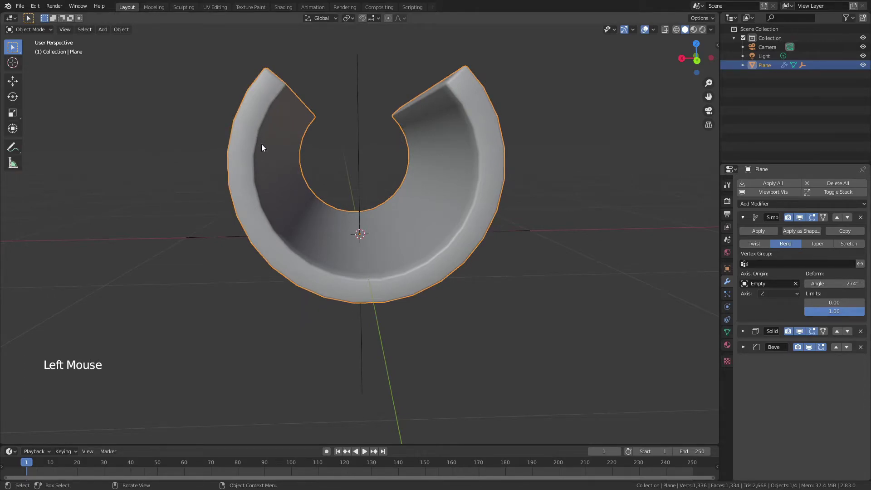
pyautogui.moveTo(279, 214); pyautogui.dragTo(278, 229, button='middle')
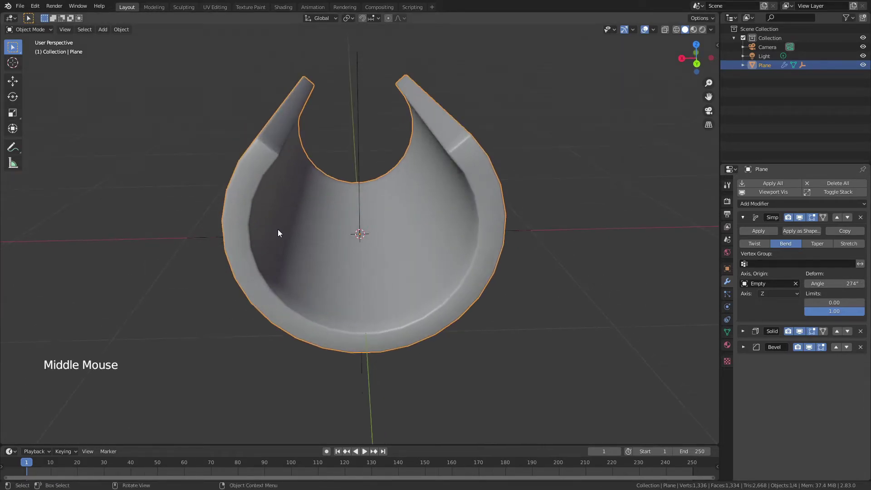
# Add a Subdivision Surface modifier and move it to the top of the modifier stack
pyautogui.scroll(-2, 278, 229)
pyautogui.press('Tab')
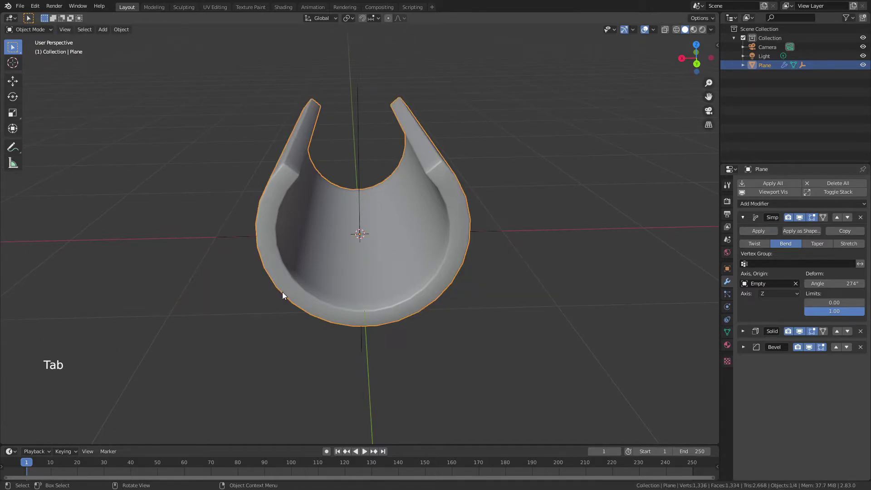
pyautogui.click(742, 218)
pyautogui.click(749, 204)
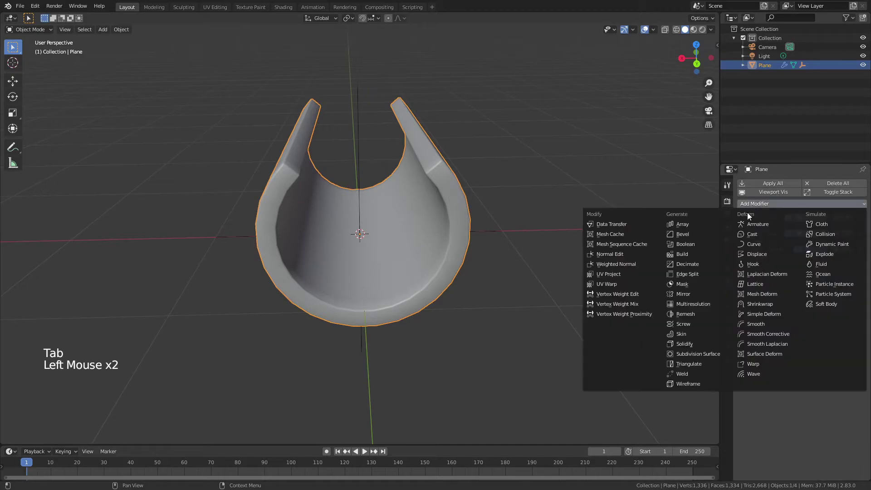
pyautogui.click(693, 356)
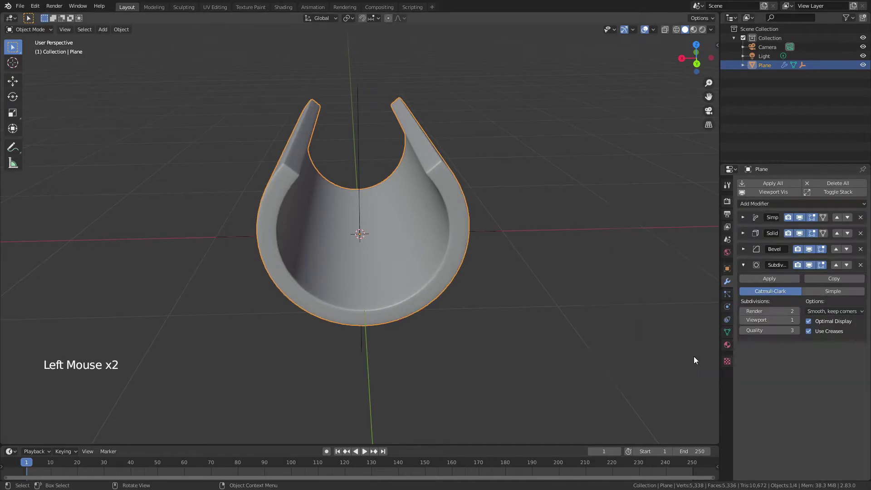
pyautogui.click(834, 265)
pyautogui.click(836, 249)
pyautogui.click(837, 232)
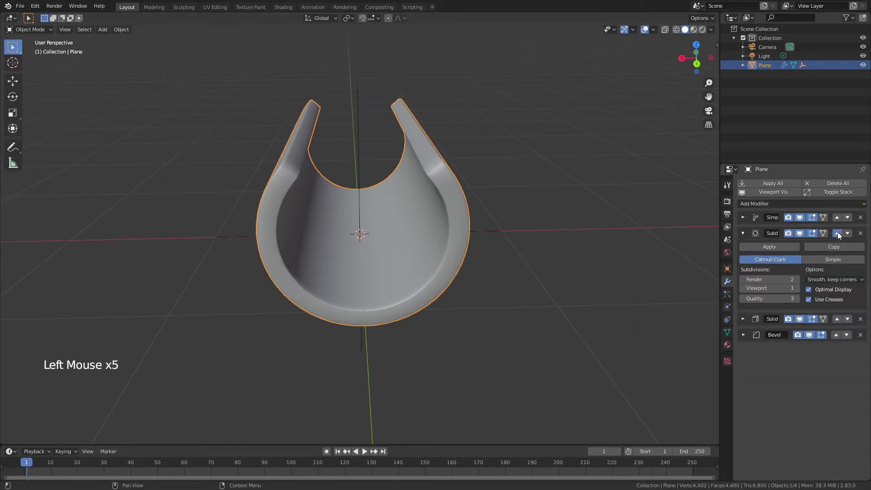
# Set the subdivision viewport level to 2 and toggle its viewport display off and on to compare
pyautogui.click(797, 272)
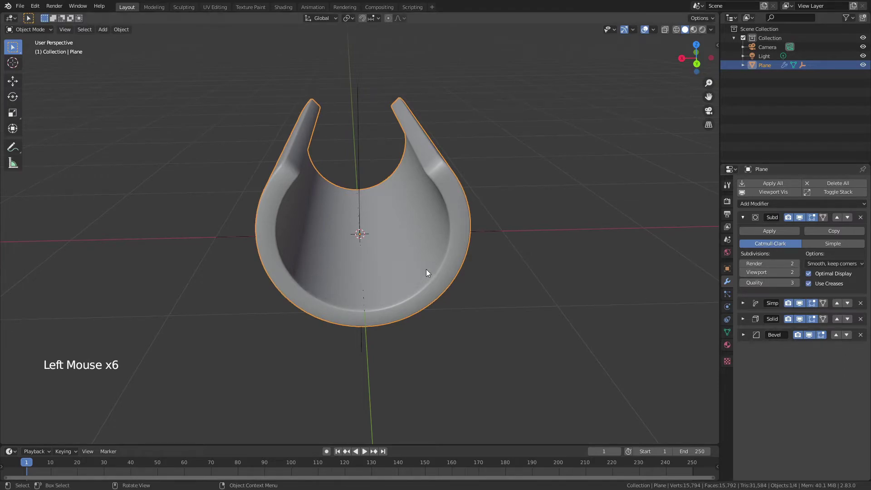
pyautogui.moveTo(425, 269); pyautogui.dragTo(452, 270, button='middle')
pyautogui.scroll(2, 469, 248)
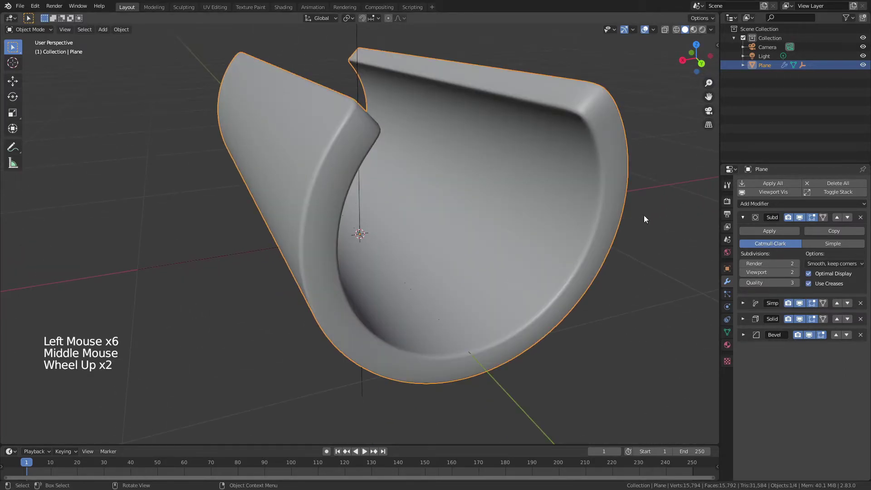
pyautogui.click(798, 217)
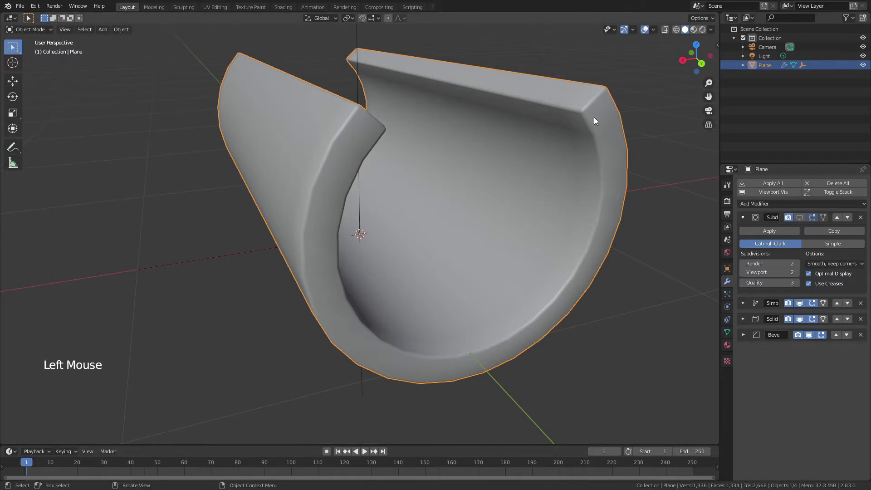
pyautogui.click(798, 217)
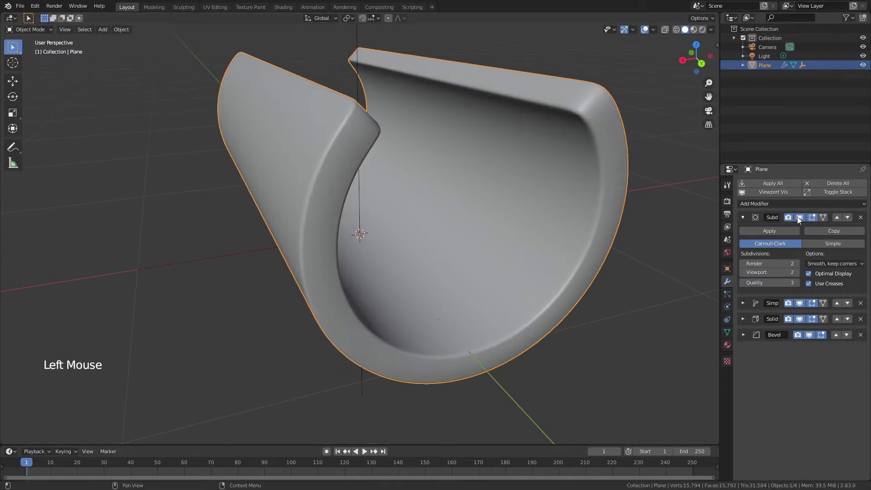
pyautogui.scroll(-2, 371, 217)
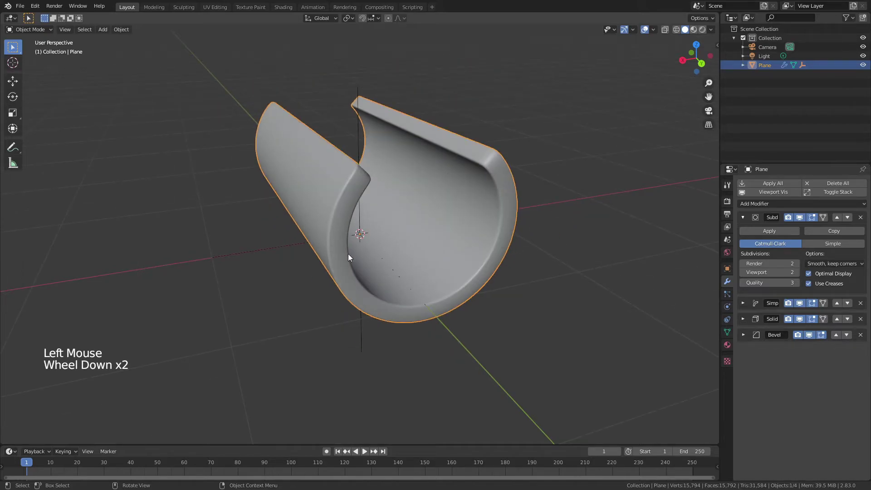
# Enter Edit Mode with everything deselected and edge select mode active
pyautogui.moveTo(347, 254); pyautogui.dragTo(336, 262, button='middle')
pyautogui.press('Tab')
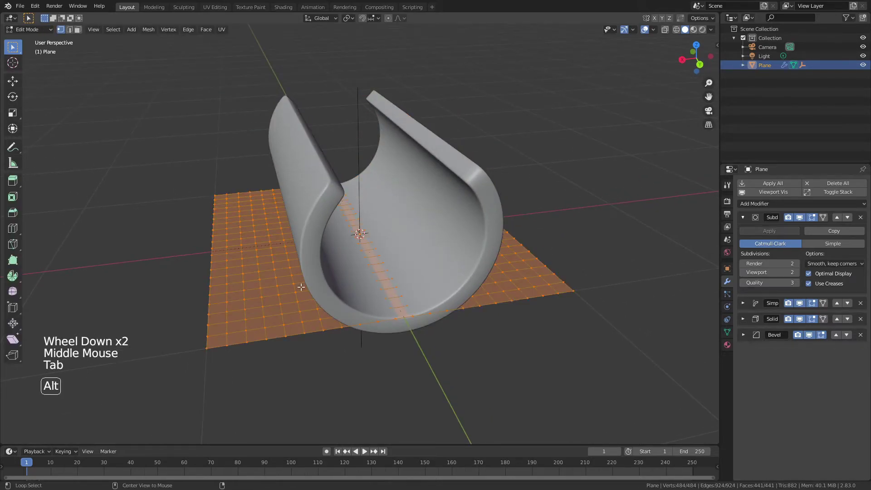
pyautogui.hotkey('alt', 'a')
pyautogui.press('2')
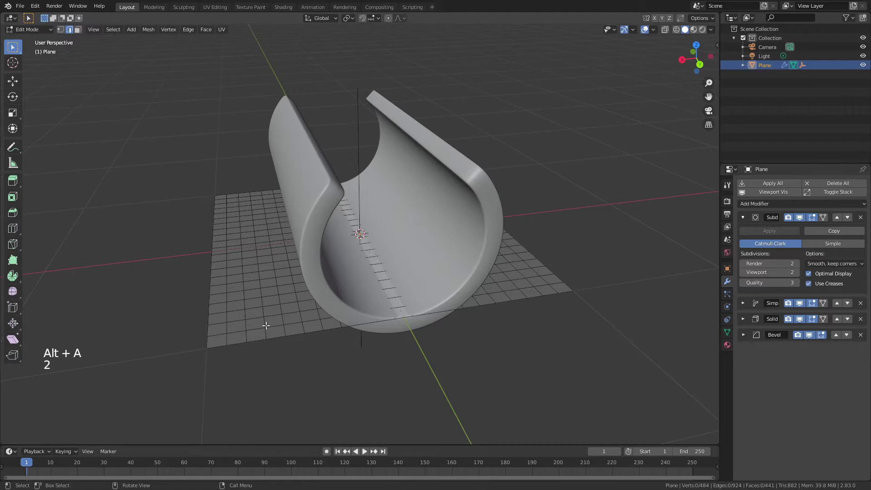
# Select the front, left and right boundary edges and set their Mean Crease to 1.00
pyautogui.keyDown('alt'); pyautogui.keyDown('shift'); pyautogui.click(254, 341); pyautogui.keyUp('shift'); pyautogui.keyUp('alt')
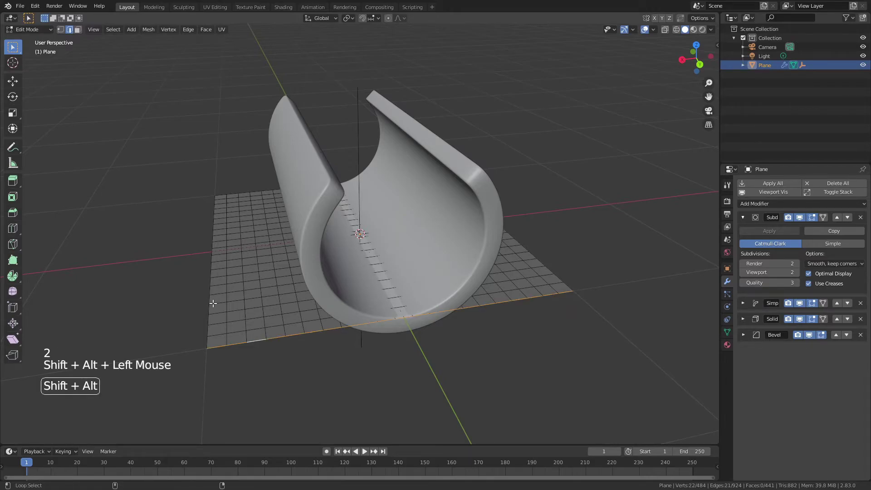
pyautogui.keyDown('alt'); pyautogui.keyDown('shift'); pyautogui.click(210, 297); pyautogui.keyUp('shift'); pyautogui.keyUp('alt')
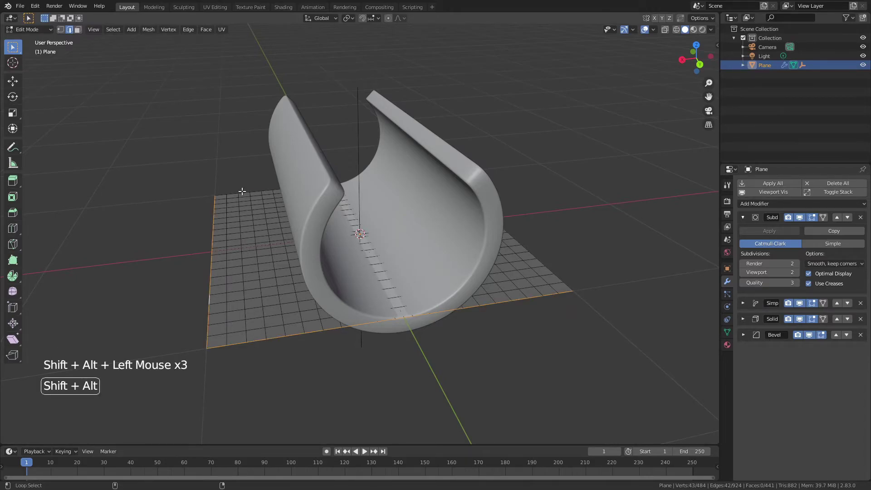
pyautogui.keyDown('alt'); pyautogui.keyDown('shift'); pyautogui.click(550, 269); pyautogui.keyUp('shift'); pyautogui.keyUp('alt')
pyautogui.press('n')
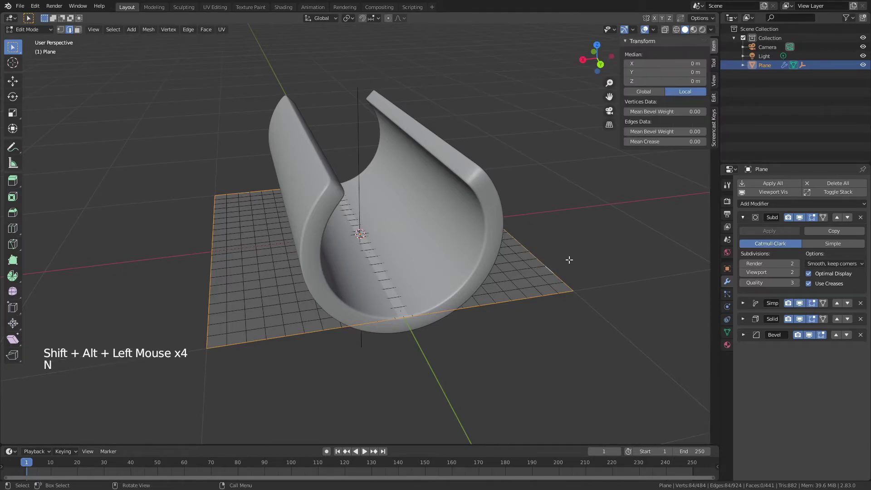
pyautogui.moveTo(653, 141); pyautogui.dragTo(689, 141)
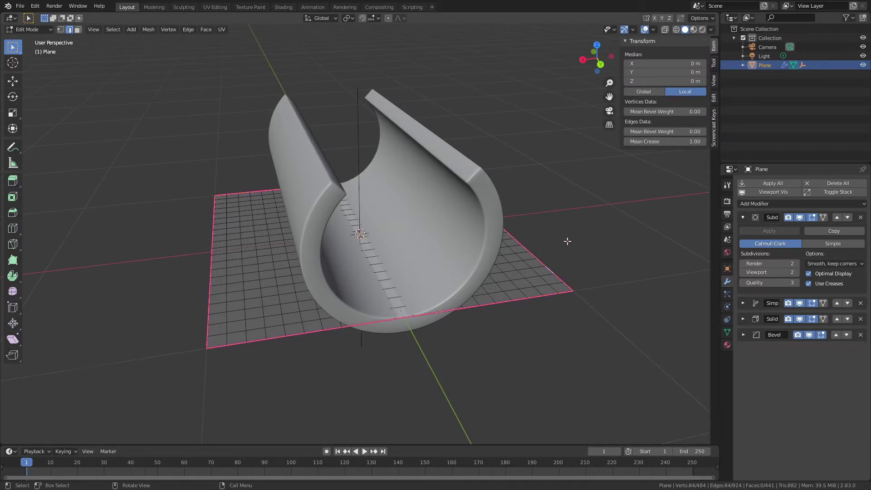
# Back in Object Mode, set the Simple Deform bend Angle to 44.5° and collapse its panel
pyautogui.press('Tab')
pyautogui.scroll(2, 459, 163)
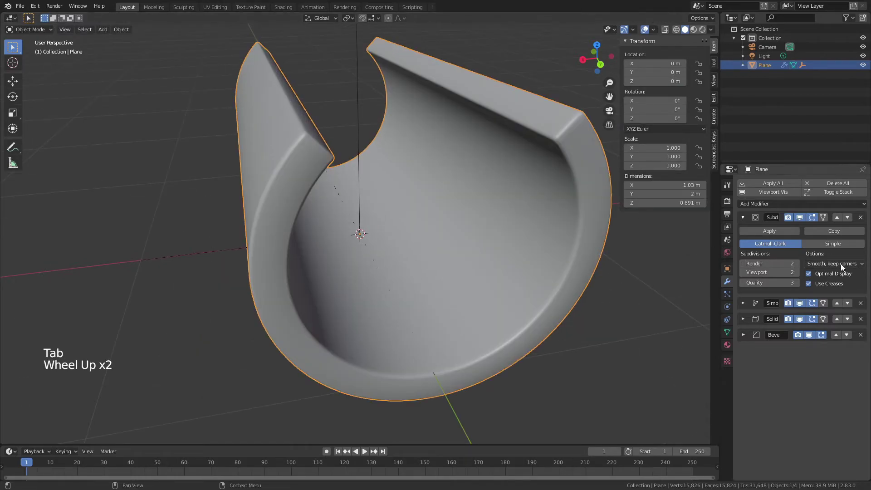
pyautogui.click(743, 217)
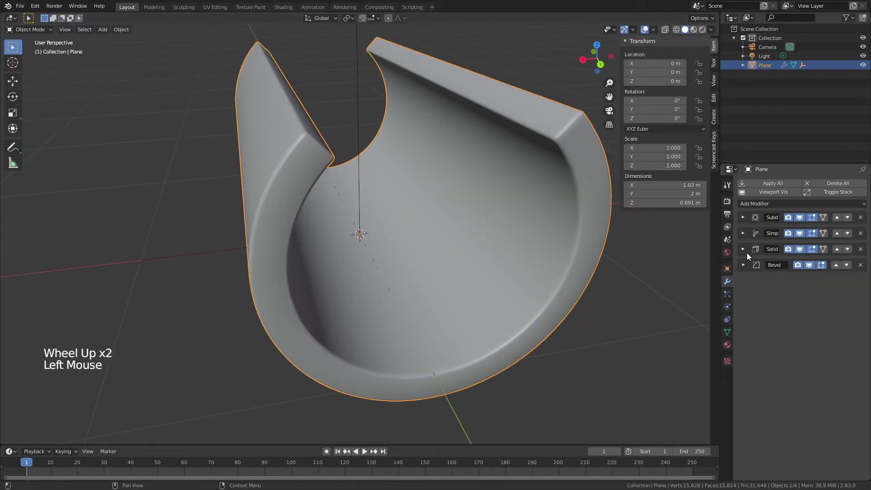
pyautogui.click(743, 266)
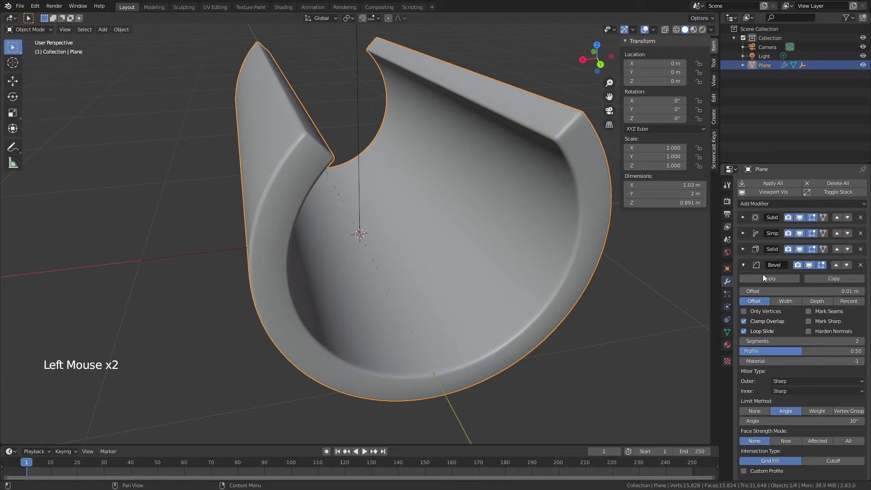
pyautogui.click(745, 263)
pyautogui.click(743, 233)
pyautogui.moveTo(834, 300)
pyautogui.mouseDown()
pyautogui.moveTo(853, 300)
pyautogui.moveTo(821, 299)
pyautogui.mouseUp()
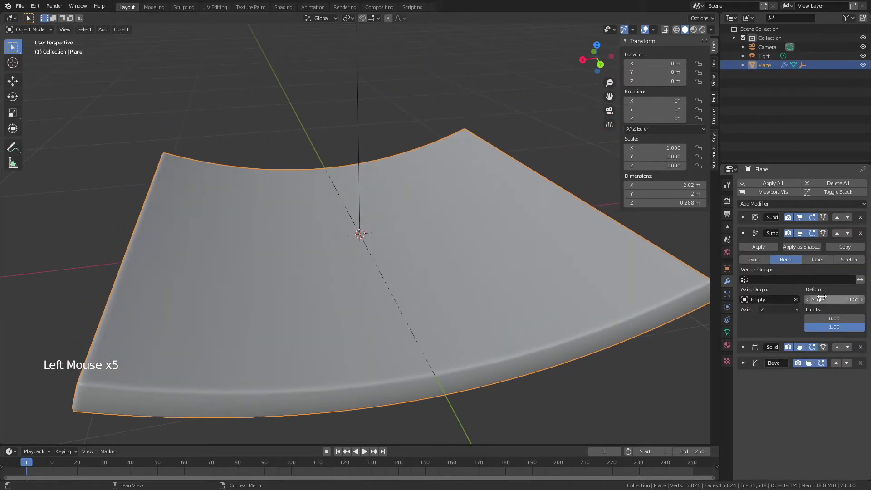
pyautogui.scroll(-3, 480, 262)
pyautogui.moveTo(479, 259); pyautogui.dragTo(405, 265, button='middle')
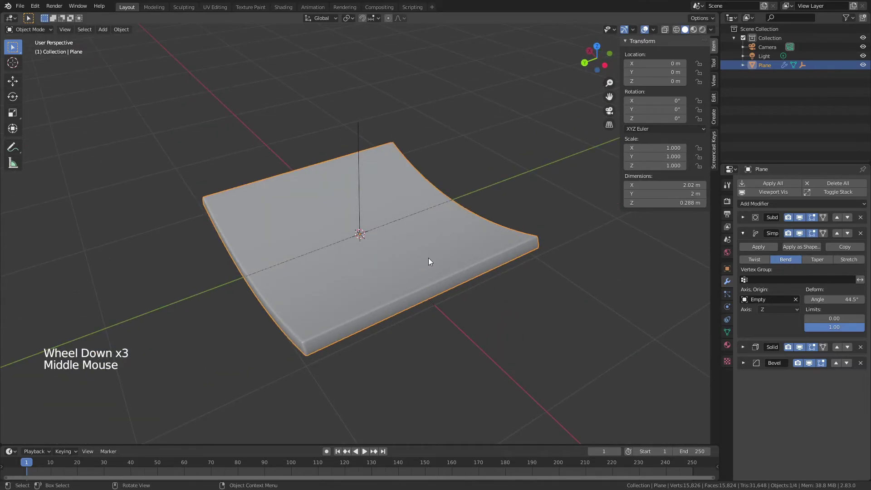
pyautogui.click(743, 233)
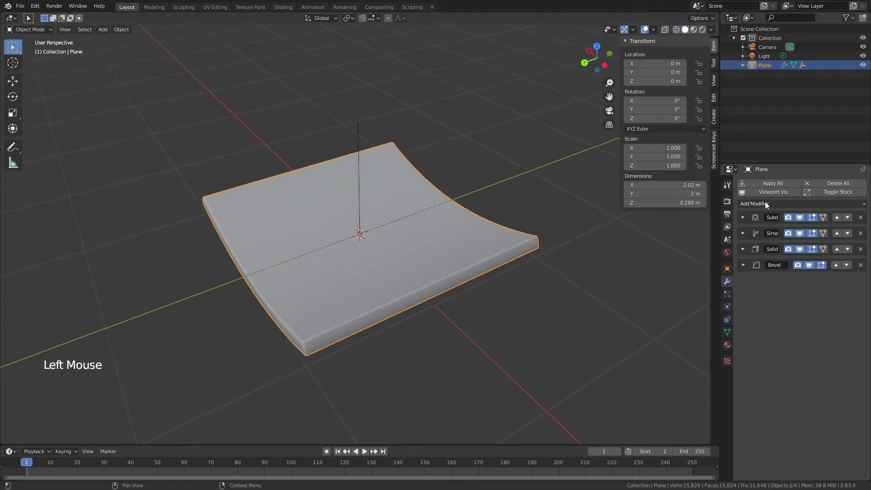
# Create a new blue material for the plane and show it in Material Preview
pyautogui.click(727, 344)
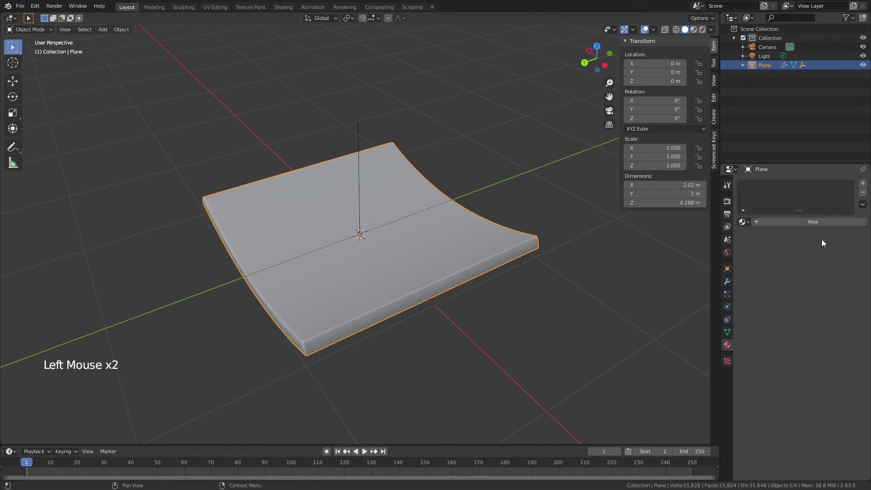
pyautogui.click(812, 221)
pyautogui.click(820, 312)
pyautogui.click(839, 200)
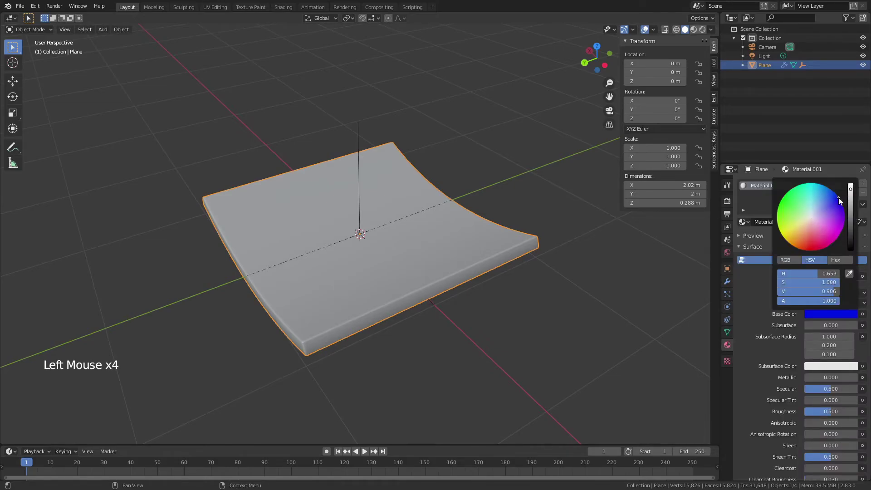
pyautogui.press('z')
pyautogui.moveTo(437, 378); pyautogui.dragTo(460, 361, button='middle')
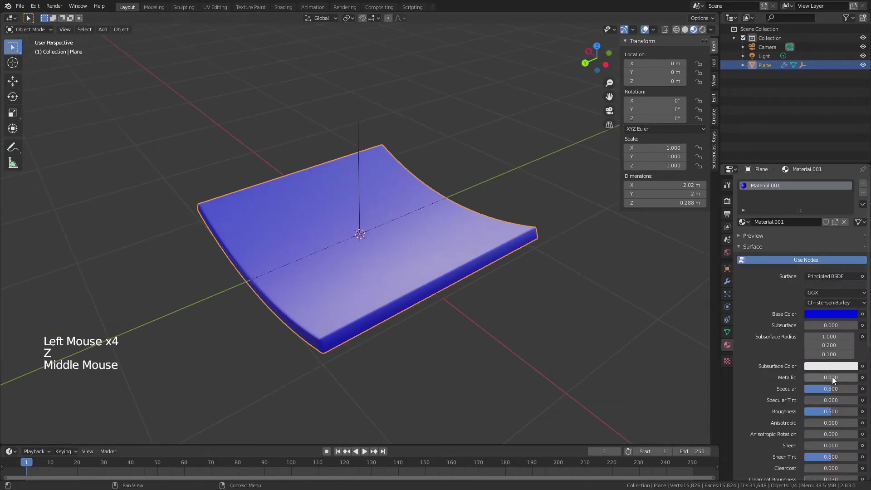
# Make the material fully metallic with a roughness of 0.25
pyautogui.moveTo(834, 380); pyautogui.dragTo(860, 378)
pyautogui.doubleClick(832, 411)
pyautogui.write('2')
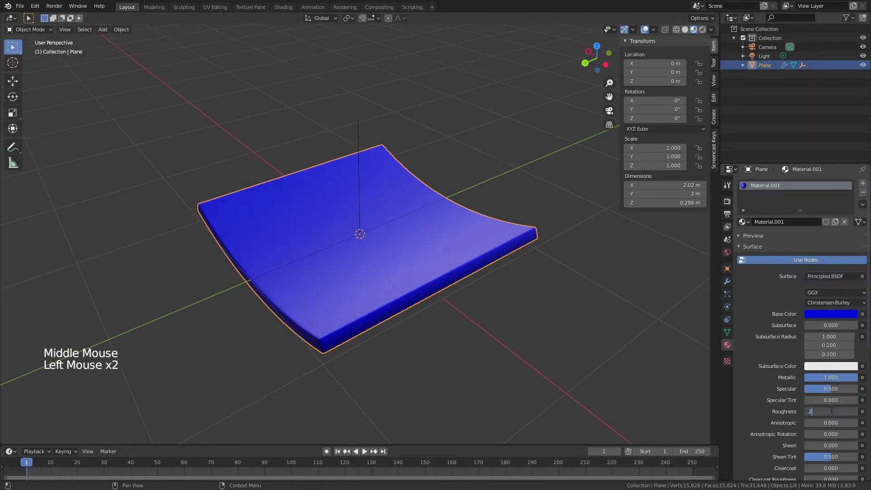
pyautogui.write('5')
pyautogui.press('Return')
pyautogui.moveTo(386, 308); pyautogui.dragTo(429, 333, button='middle')
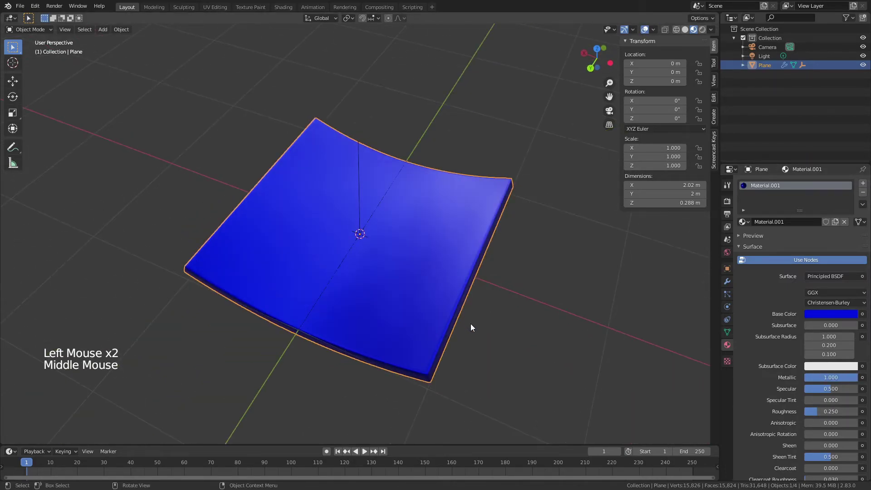
pyautogui.scroll(2, 471, 321)
pyautogui.moveTo(483, 311); pyautogui.dragTo(477, 287, button='middle')
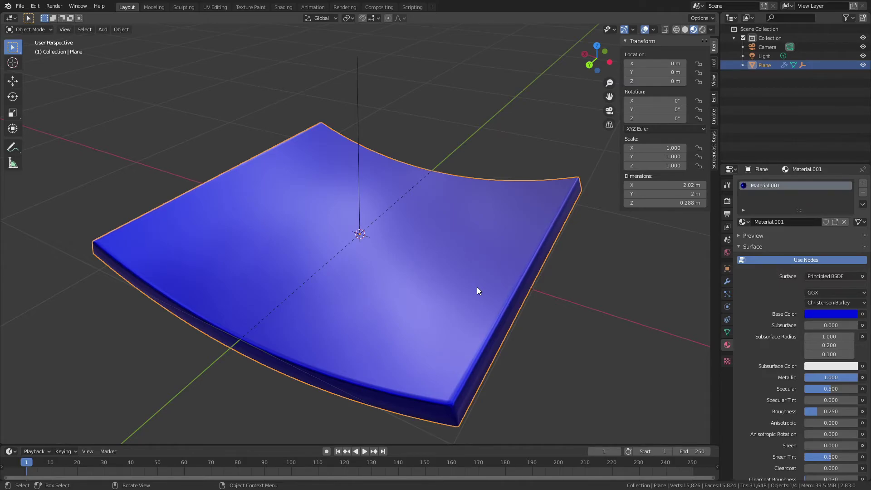
# Hide the viewport's N sidebar and bring up the solar-panel plane's modifier list
pyautogui.scroll(-3, 488, 292)
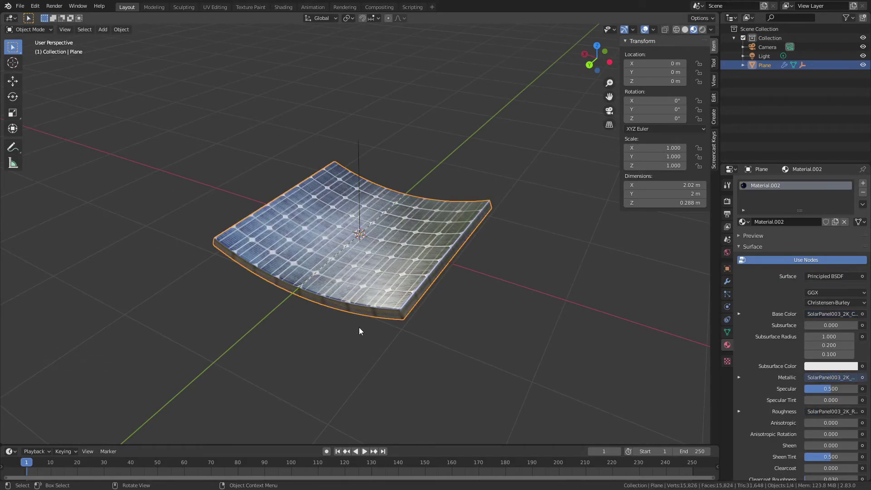
pyautogui.press('n')
pyautogui.scroll(4, 398, 299)
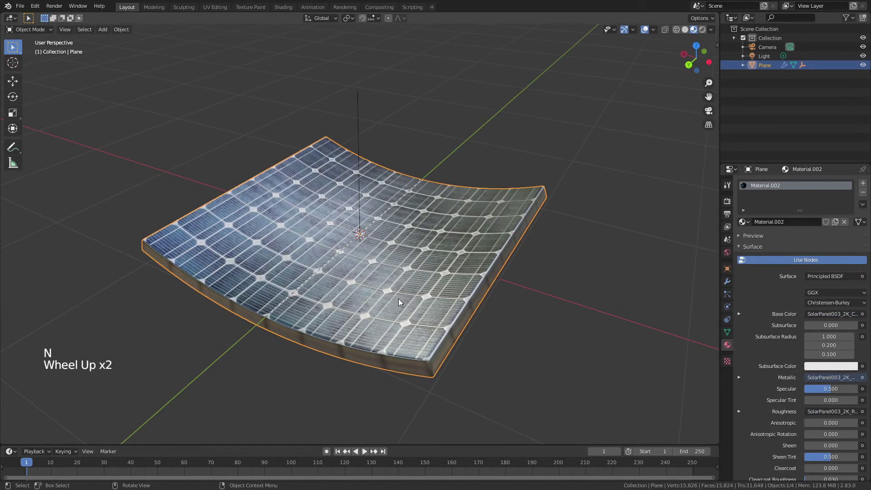
pyautogui.scroll(-1, 398, 299)
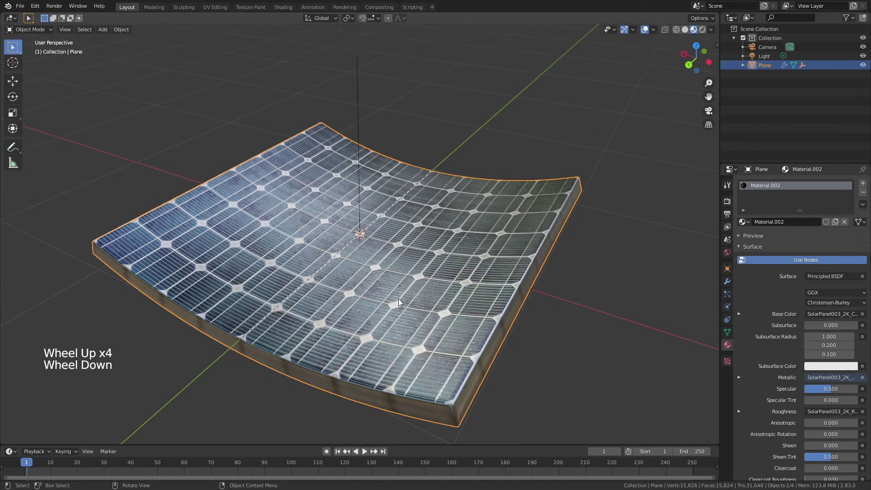
pyautogui.click(727, 282)
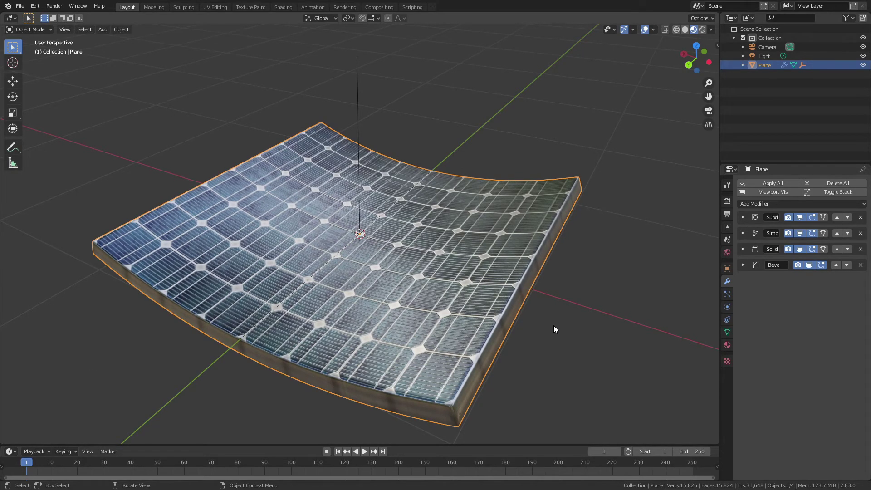
pyautogui.moveTo(493, 343); pyautogui.dragTo(501, 310, button='middle')
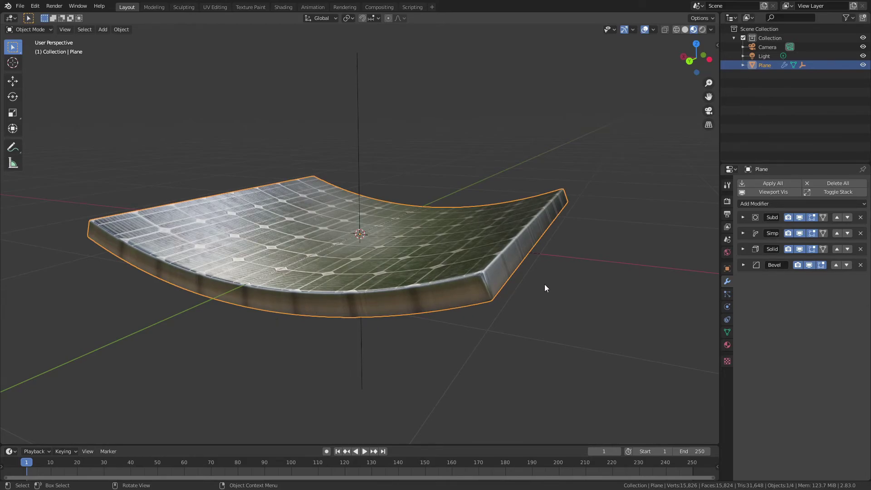
# Set Solidify's rim material offset to 1 and add a second slot with a new rim material
pyautogui.click(743, 249)
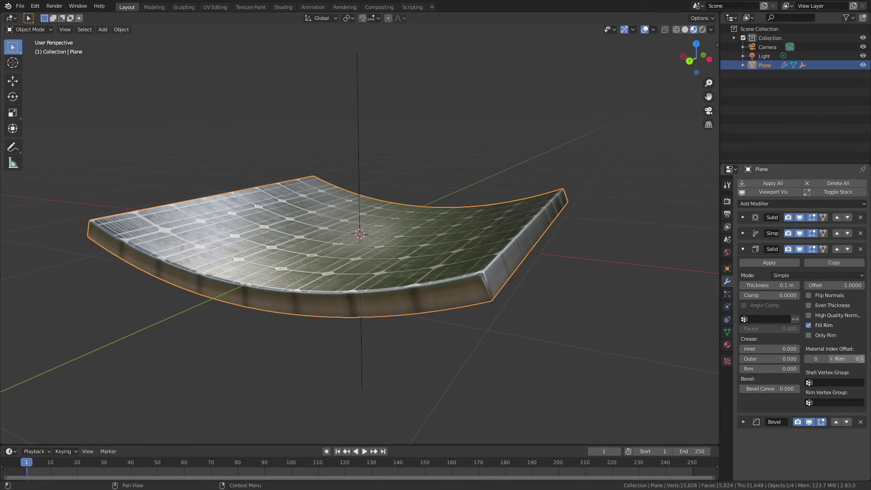
pyautogui.click(861, 359)
pyautogui.click(727, 345)
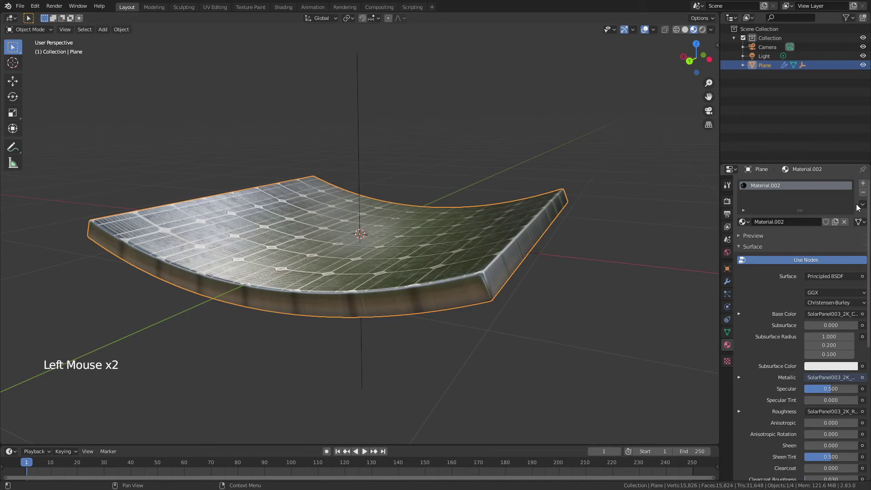
pyautogui.click(862, 182)
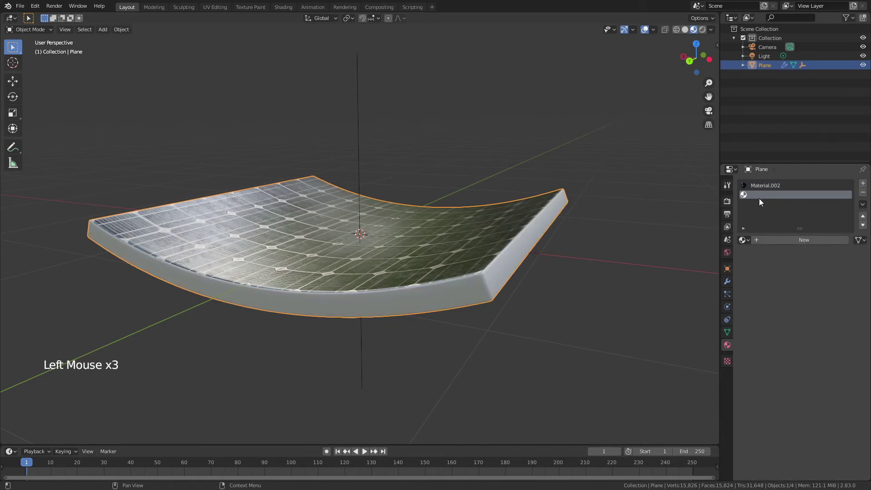
pyautogui.click(772, 239)
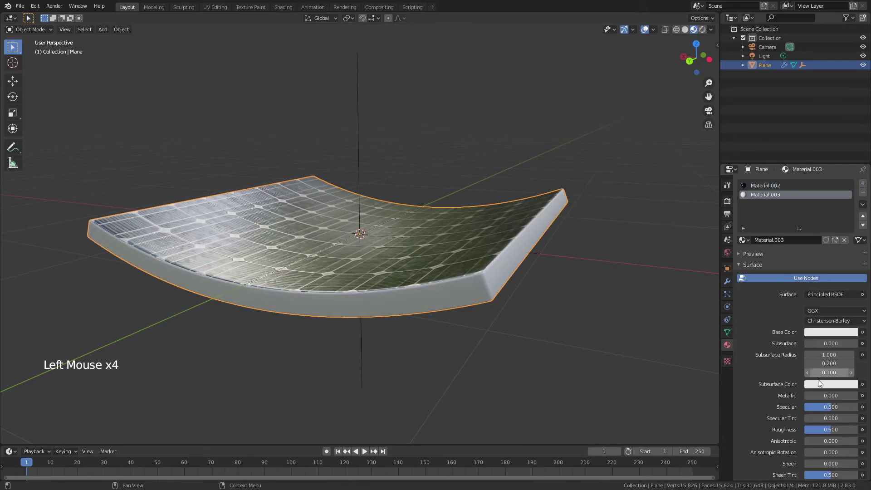
# Make the rim material Metallic 1 with Roughness 0.2
pyautogui.moveTo(815, 396); pyautogui.dragTo(857, 396)
pyautogui.click(825, 429)
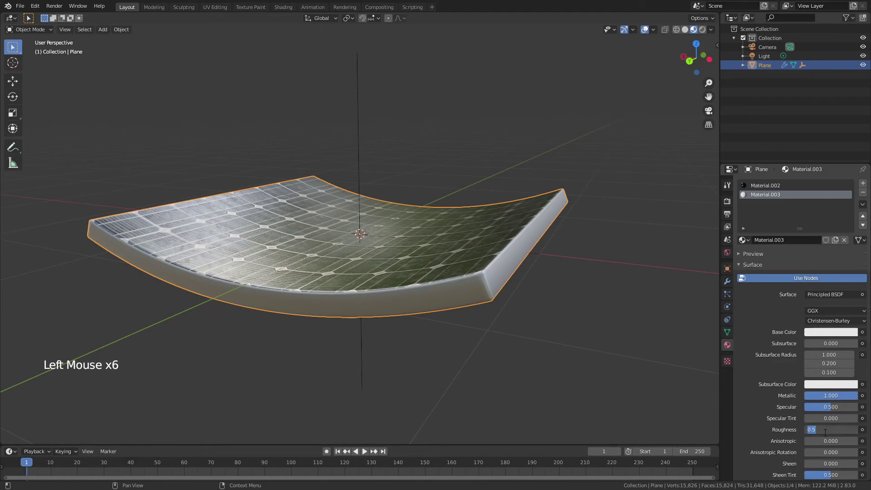
pyautogui.write('.2')
pyautogui.press('Return')
pyautogui.moveTo(617, 336); pyautogui.dragTo(605, 361, button='middle')
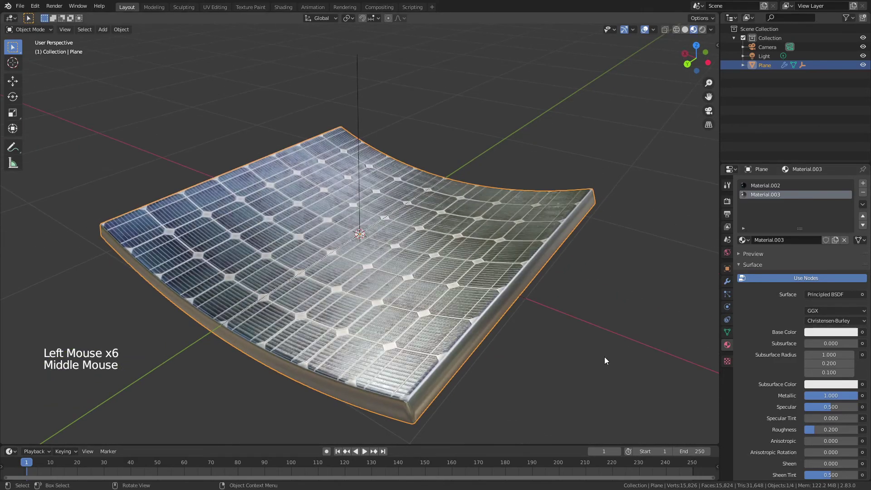
pyautogui.click(429, 327)
pyautogui.click(727, 281)
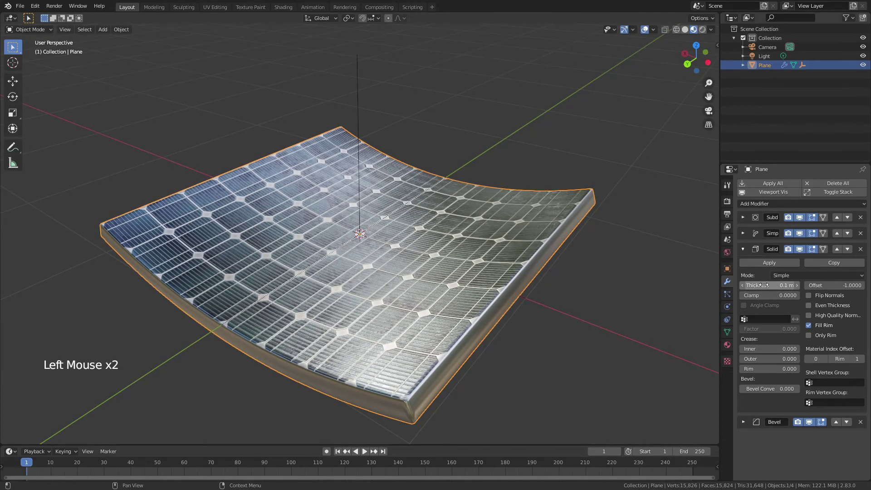
# Thin the Solidify thickness to 0.042 m and change the bend angle to -18.2°
pyautogui.keyDown('shift'); pyautogui.moveTo(771, 285); pyautogui.dragTo(744, 285); pyautogui.keyUp('shift')
pyautogui.click(742, 233)
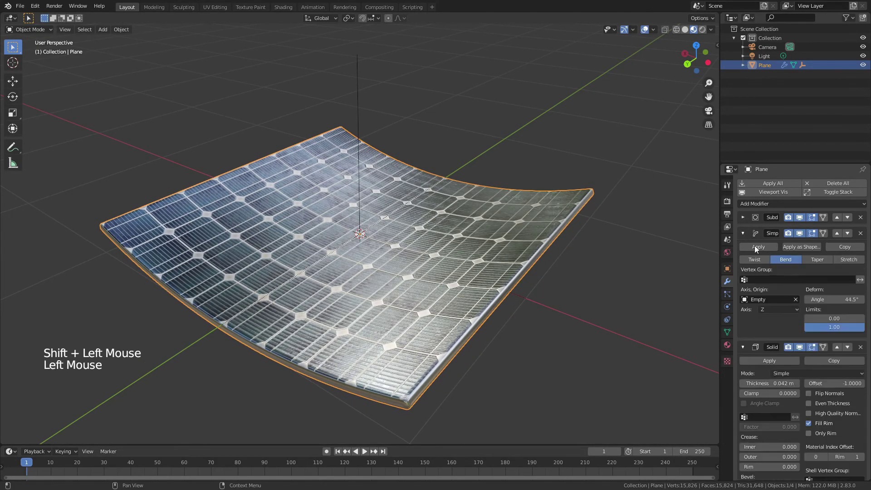
pyautogui.moveTo(828, 299); pyautogui.dragTo(794, 299)
# Add a second Simple Deform set to Stretch at 0.785, then collapse all modifier panels
pyautogui.click(747, 202)
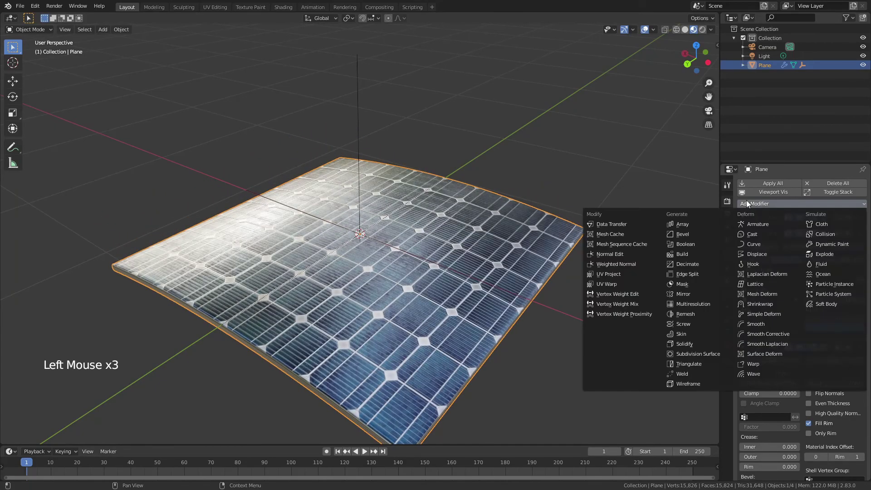
pyautogui.click(757, 314)
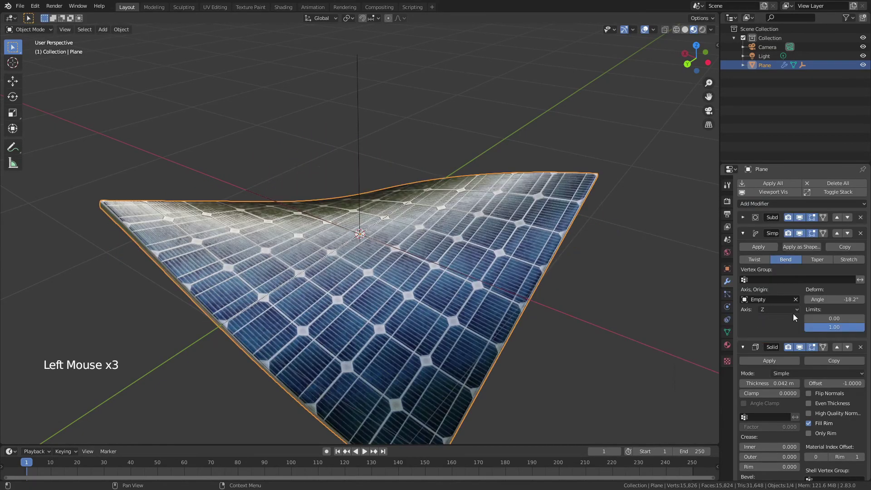
pyautogui.scroll(-1, 798, 340)
pyautogui.scroll(-7, 801, 348)
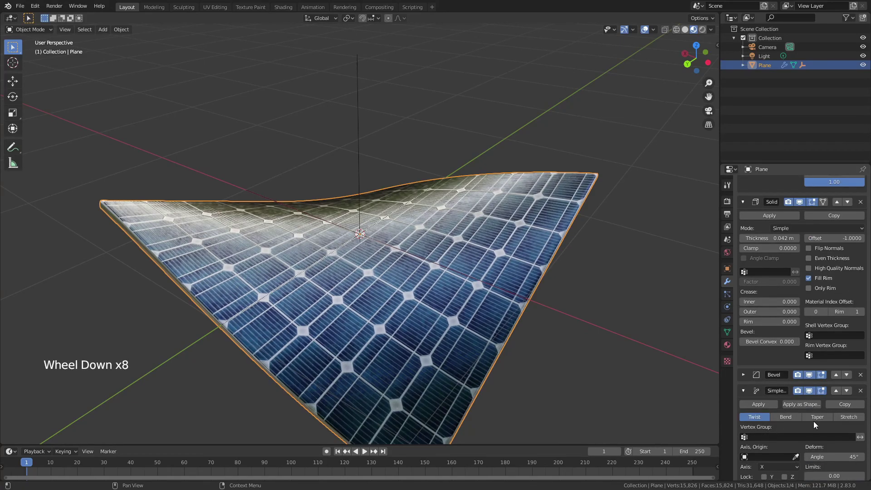
pyautogui.scroll(-3, 630, 347)
pyautogui.click(849, 417)
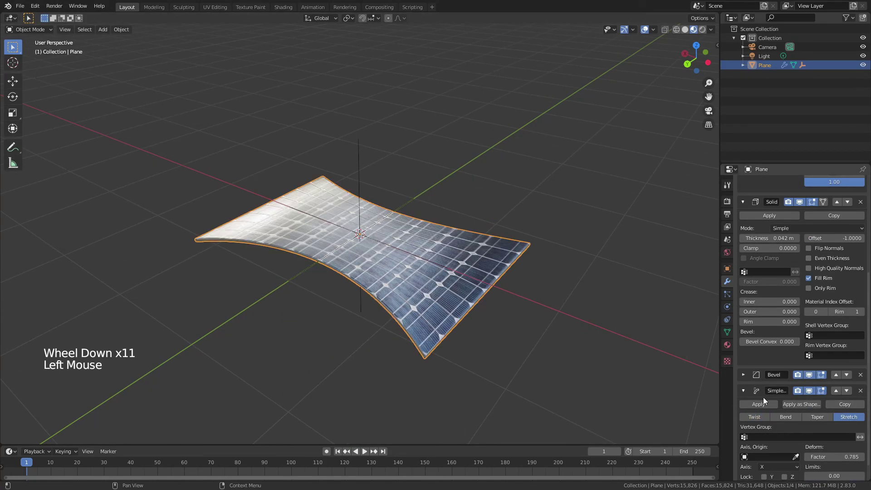
pyautogui.moveTo(526, 309); pyautogui.dragTo(532, 311, button='middle')
pyautogui.scroll(2, 532, 312)
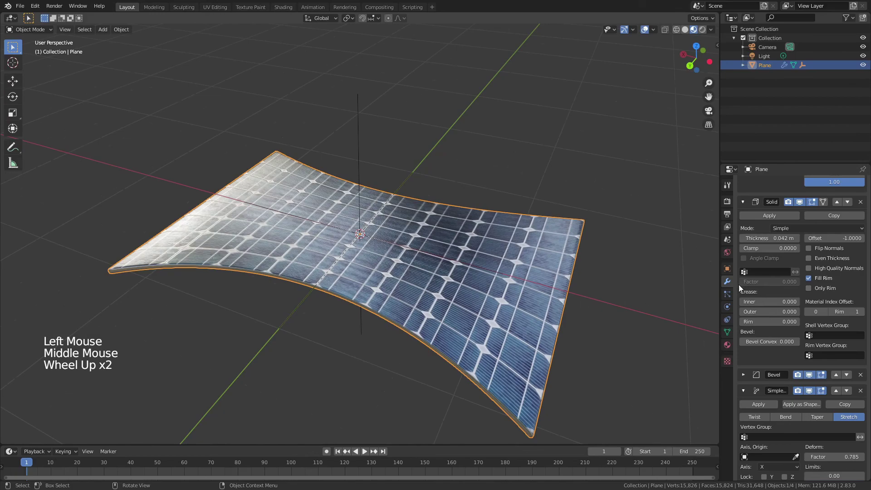
pyautogui.click(743, 203)
pyautogui.click(742, 228)
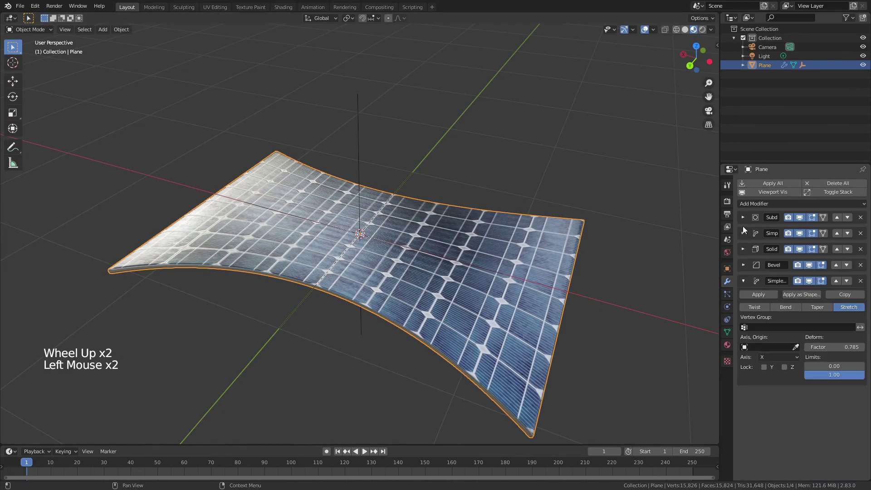
pyautogui.click(743, 280)
pyautogui.scroll(-2, 522, 276)
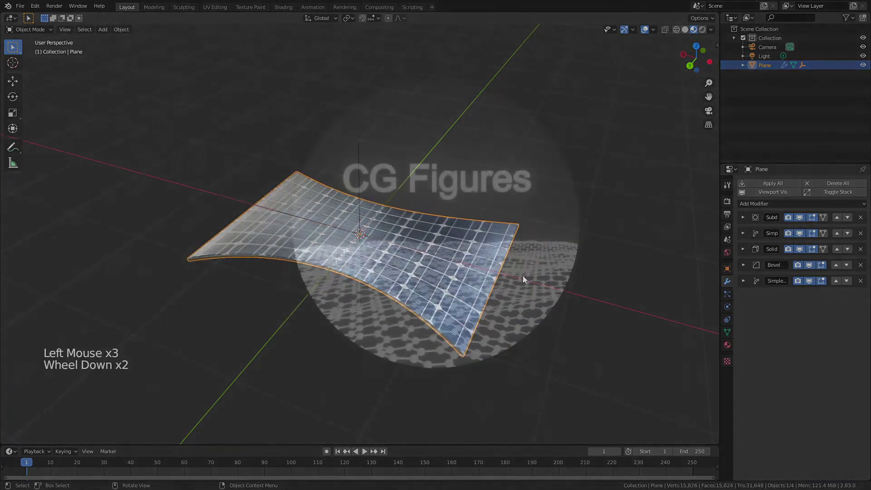